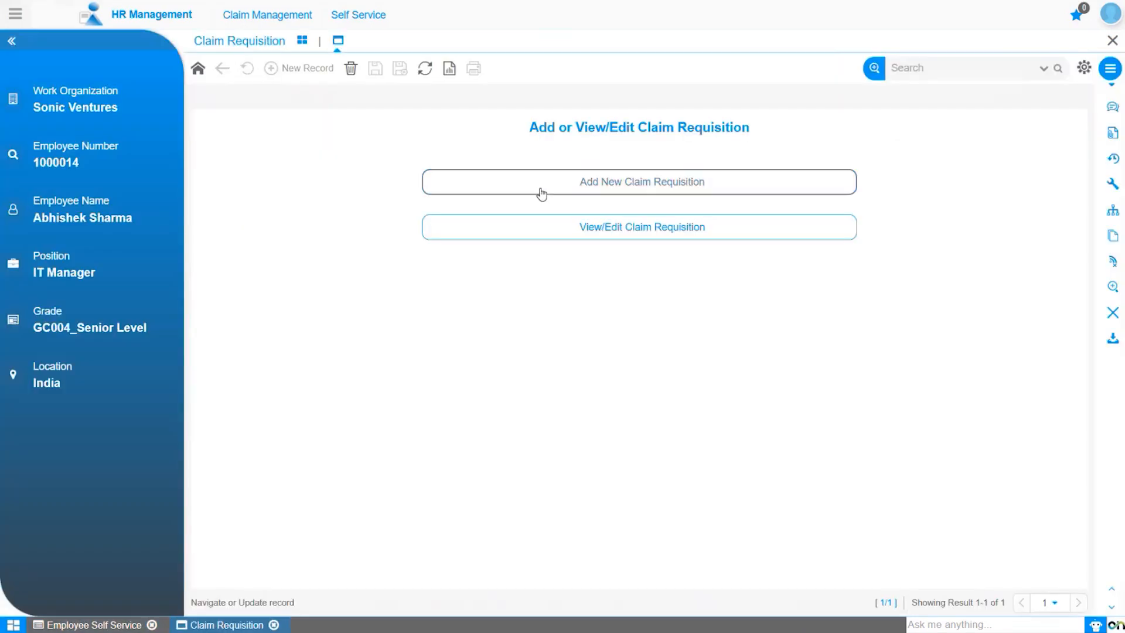
# Step: Add a new claim requisition named Travel with start date 07/08/2025 and end date 07/10/2025
pyautogui.click(638, 184)
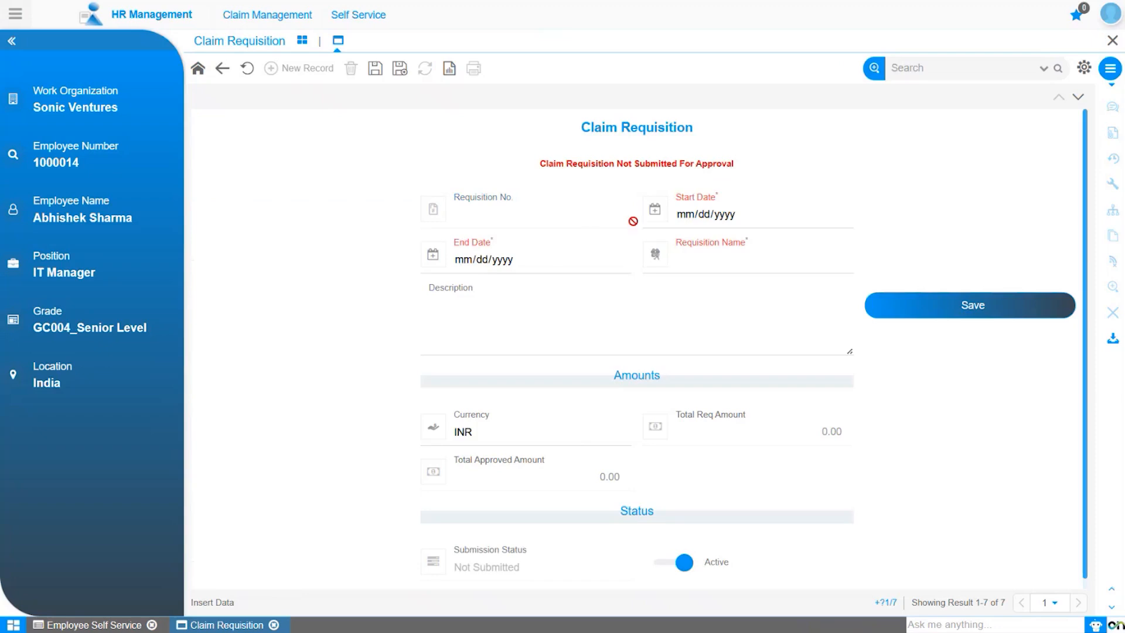
pyautogui.click(836, 216)
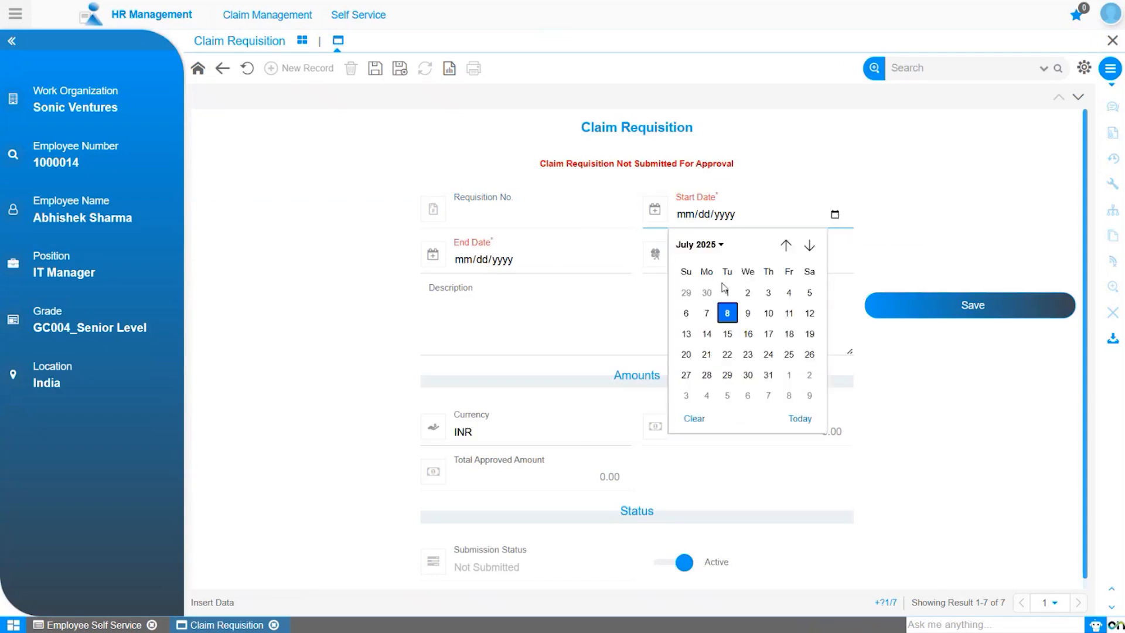
pyautogui.click(726, 315)
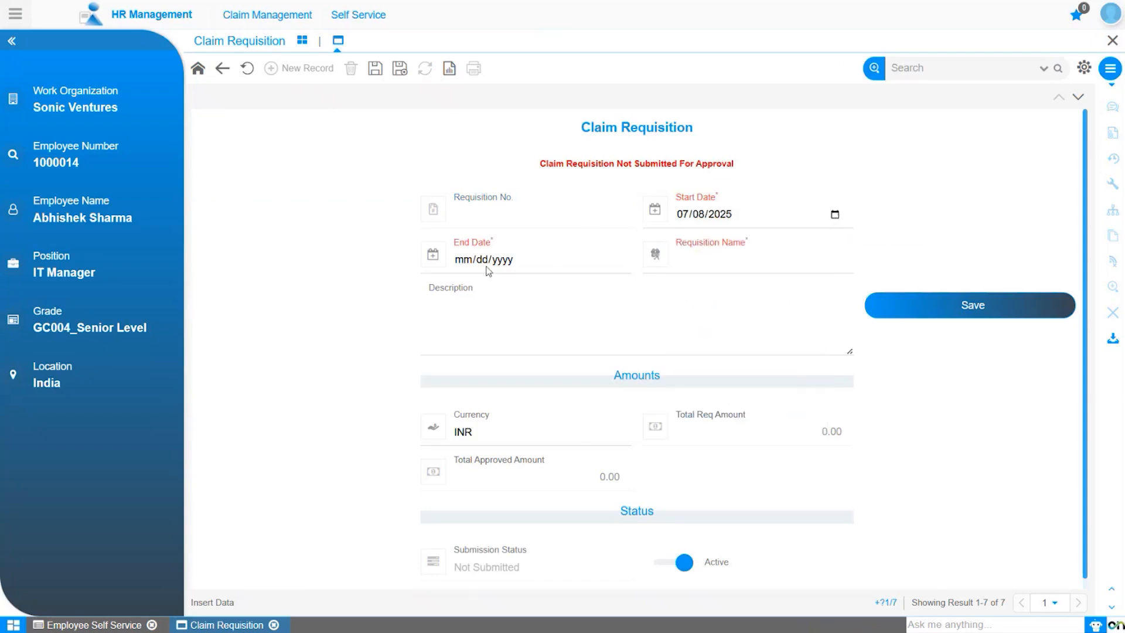
pyautogui.click(613, 262)
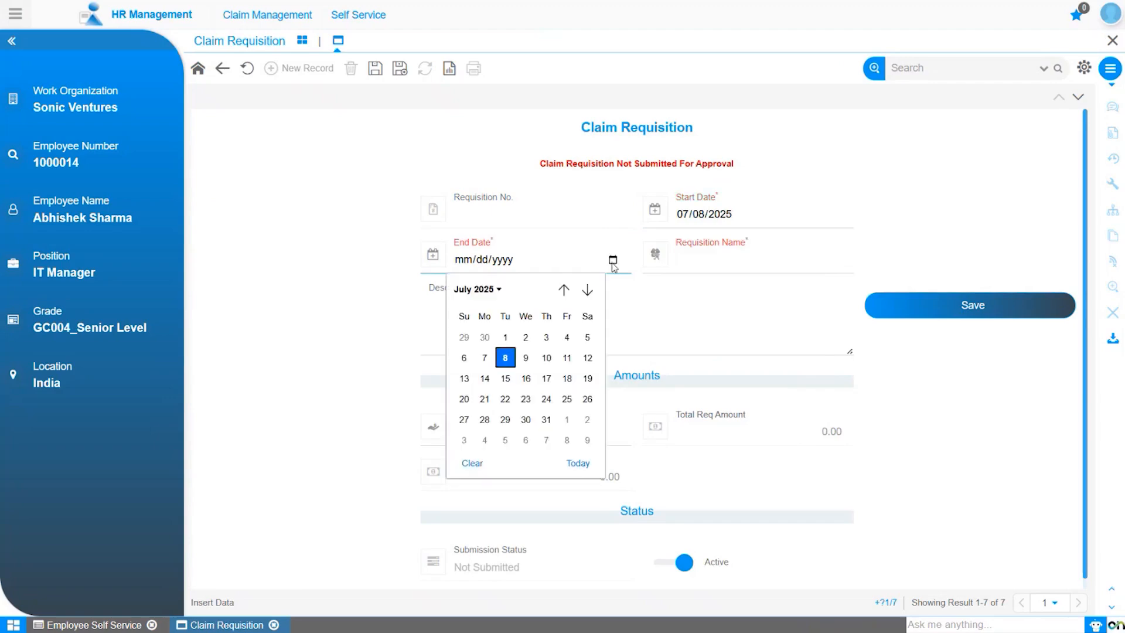
pyautogui.click(546, 357)
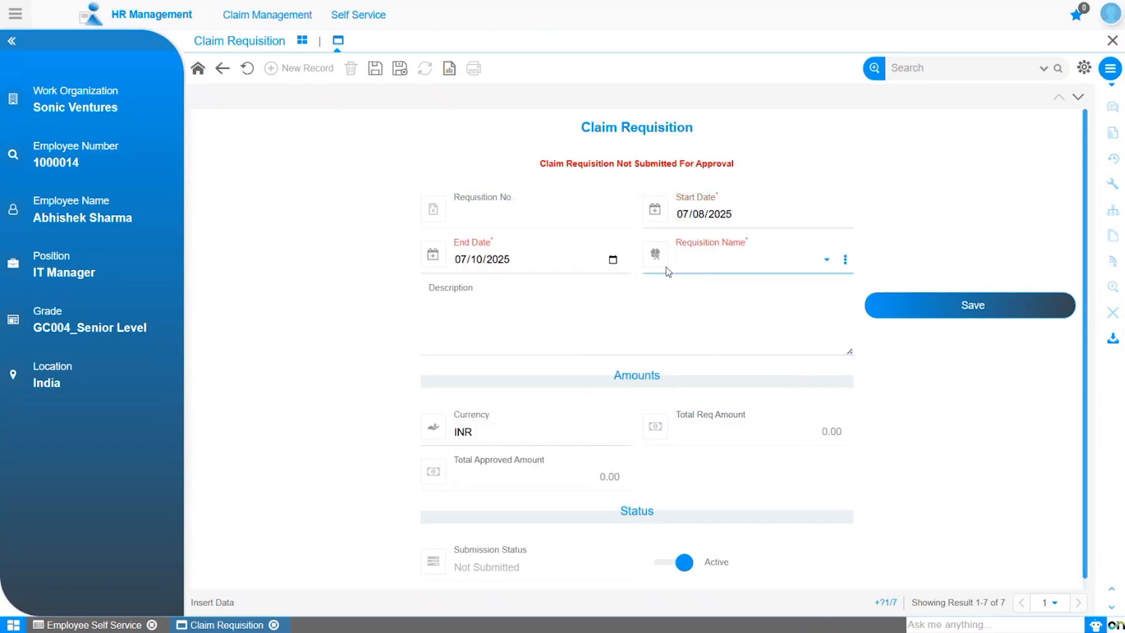
pyautogui.click(694, 260)
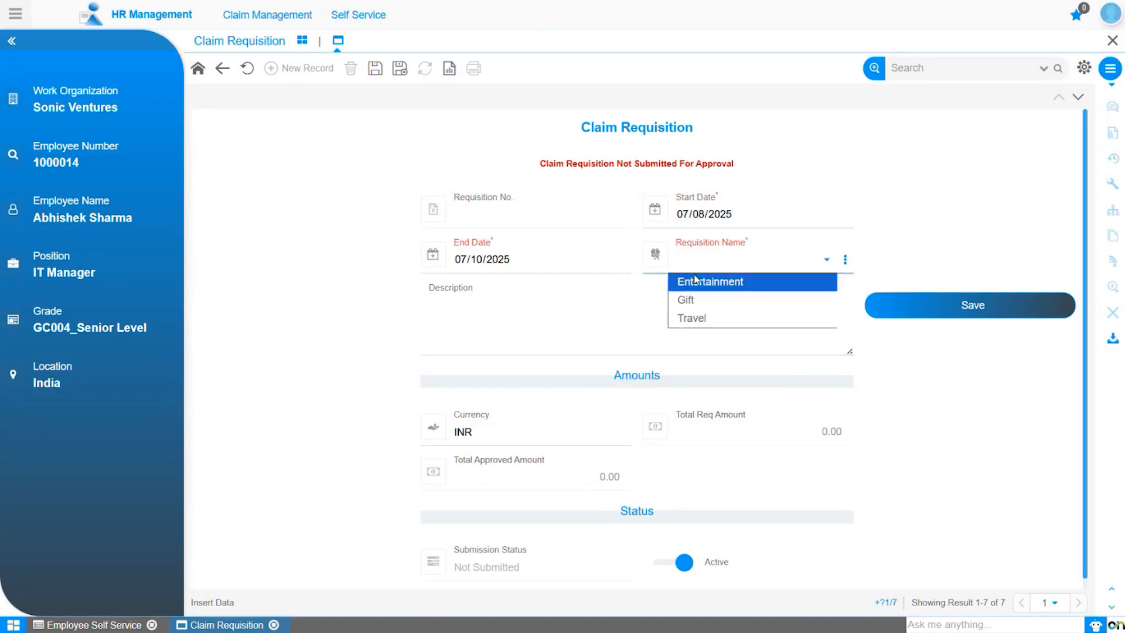
pyautogui.click(678, 316)
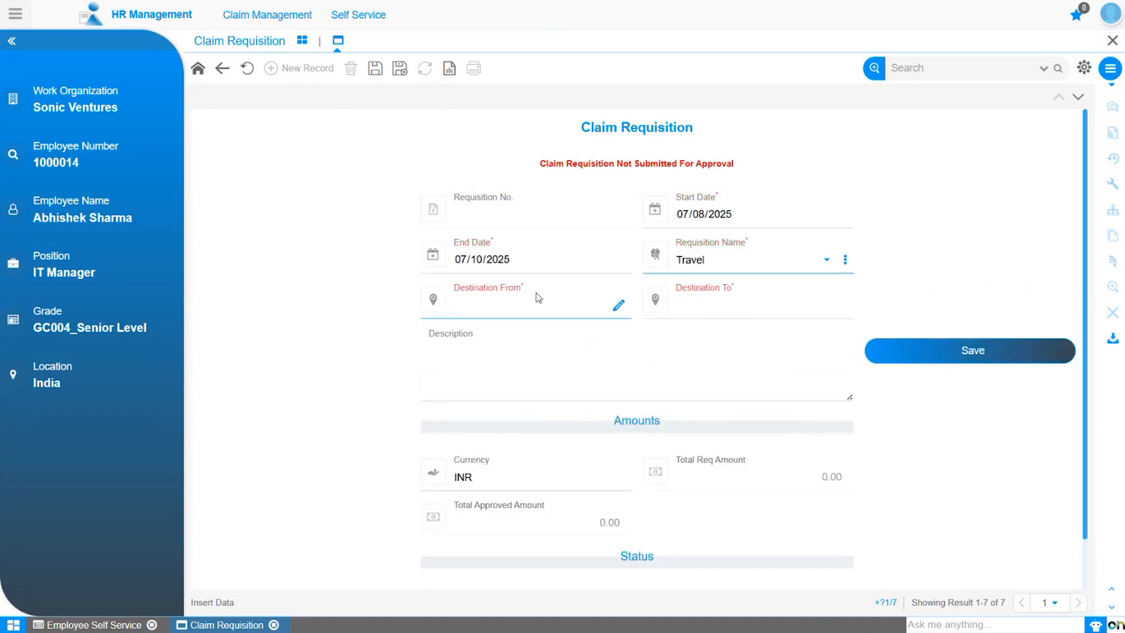
# Step: Set the requisition's Destination From to the city Mohali in the state of Punjab
pyautogui.click(618, 302)
pyautogui.click(411, 202)
pyautogui.write('Mohali')
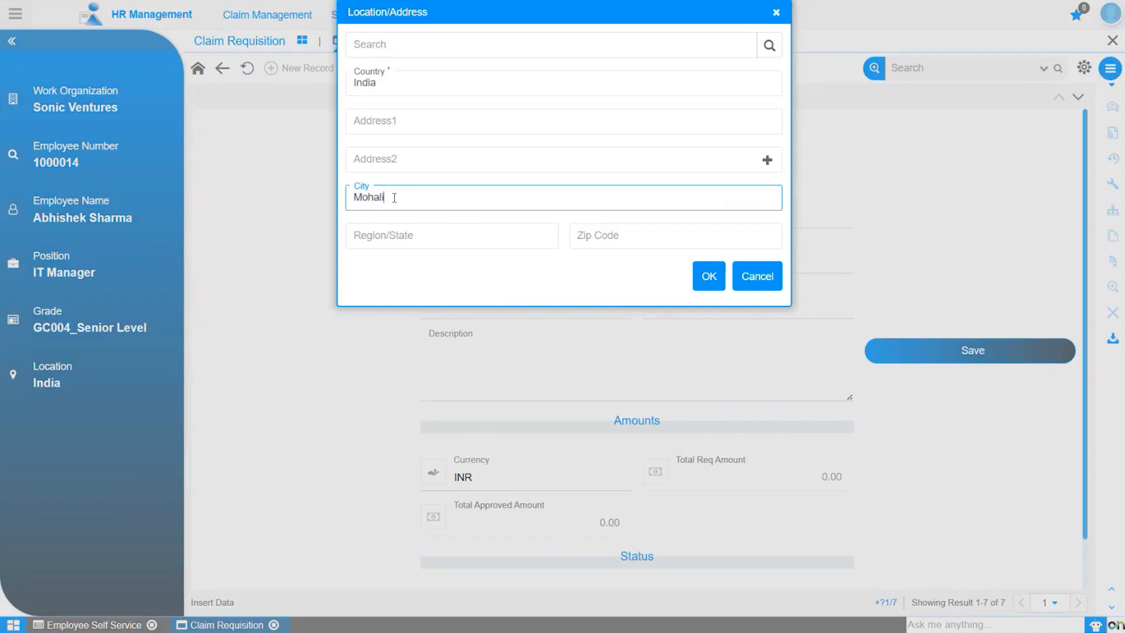
pyautogui.press('Tab')
pyautogui.write('Punjab')
pyautogui.click(709, 276)
# Step: Set the requisition's Destination To to the city Chennai in the state of Tamil Nadu
pyautogui.click(842, 301)
pyautogui.click(377, 195)
pyautogui.write('Chennai')
pyautogui.click(381, 234)
pyautogui.write('Tamil Nadu')
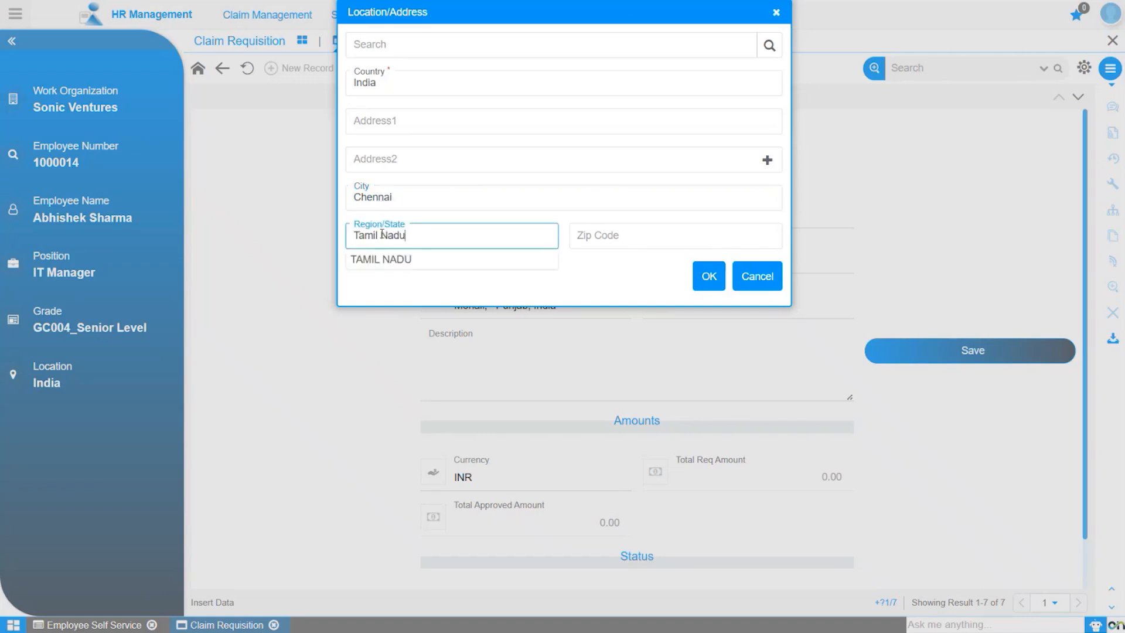
pyautogui.click(709, 276)
# Step: Enter the description "Travelling For Business Meeting.", keep INR as the currency and save the claim requisition
pyautogui.click(461, 352)
pyautogui.write('Travelling For Business Meeting.')
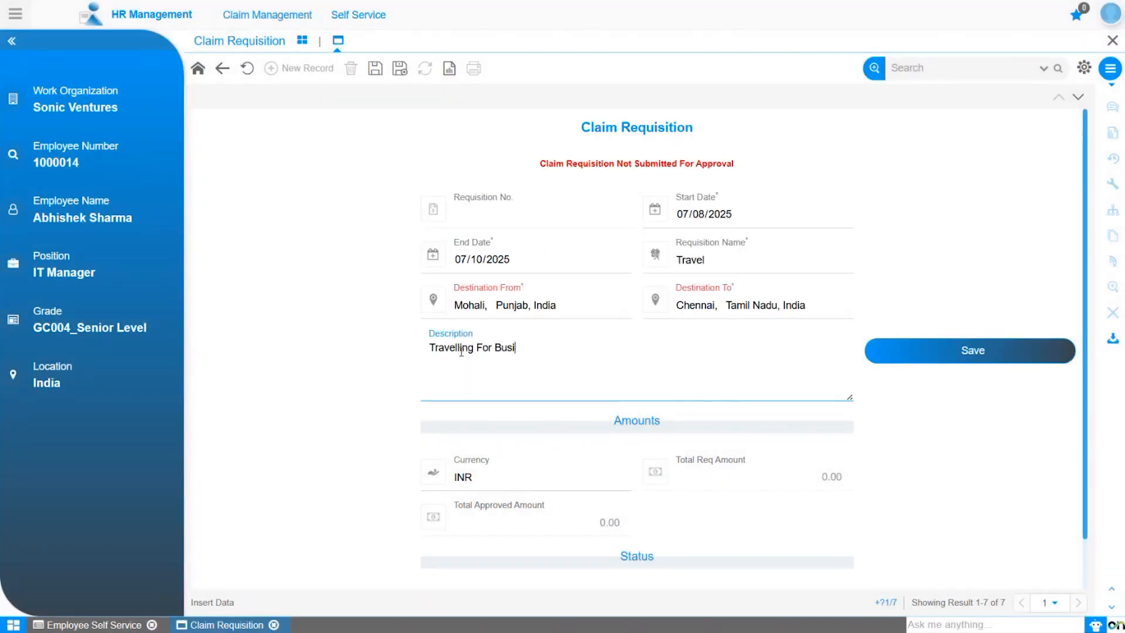
pyautogui.scroll(-1, 528, 451)
pyautogui.click(530, 428)
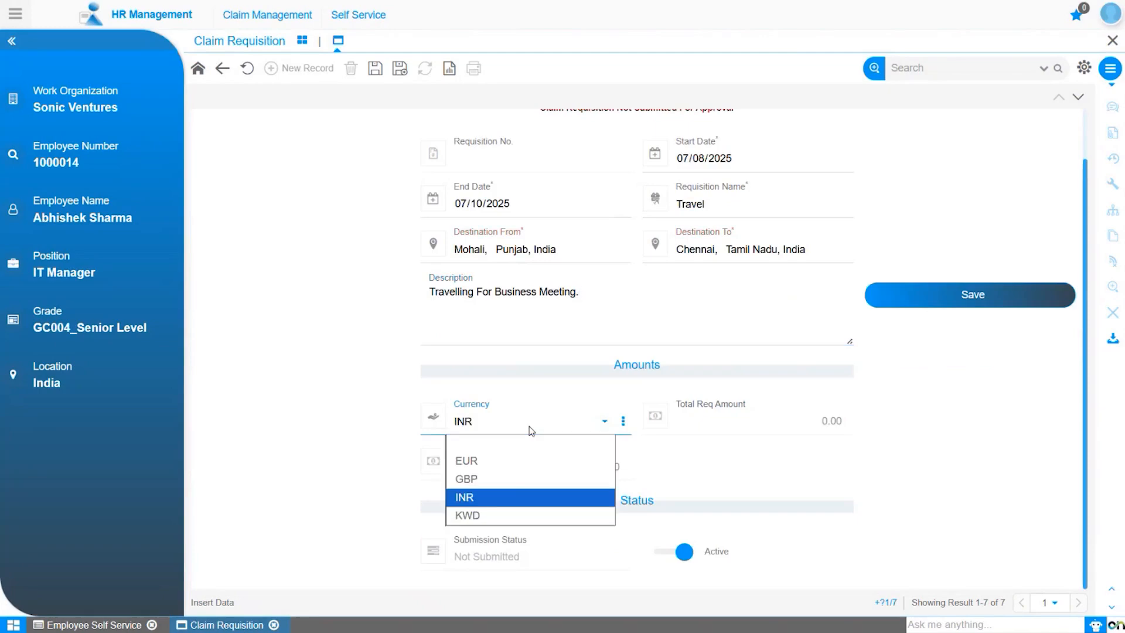
pyautogui.click(530, 430)
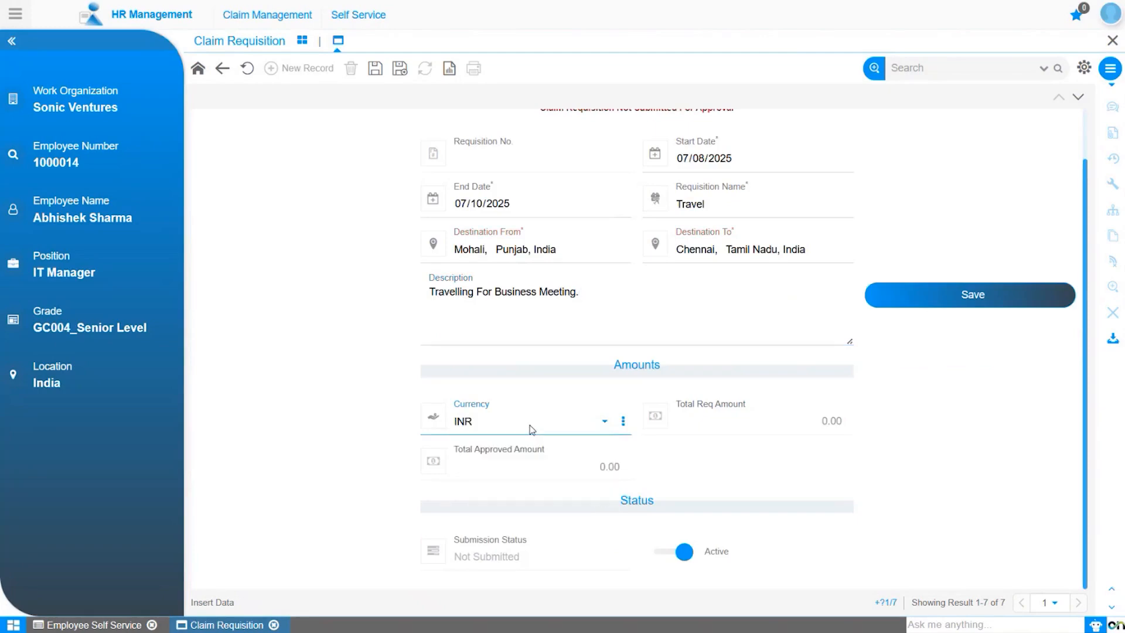
pyautogui.click(954, 295)
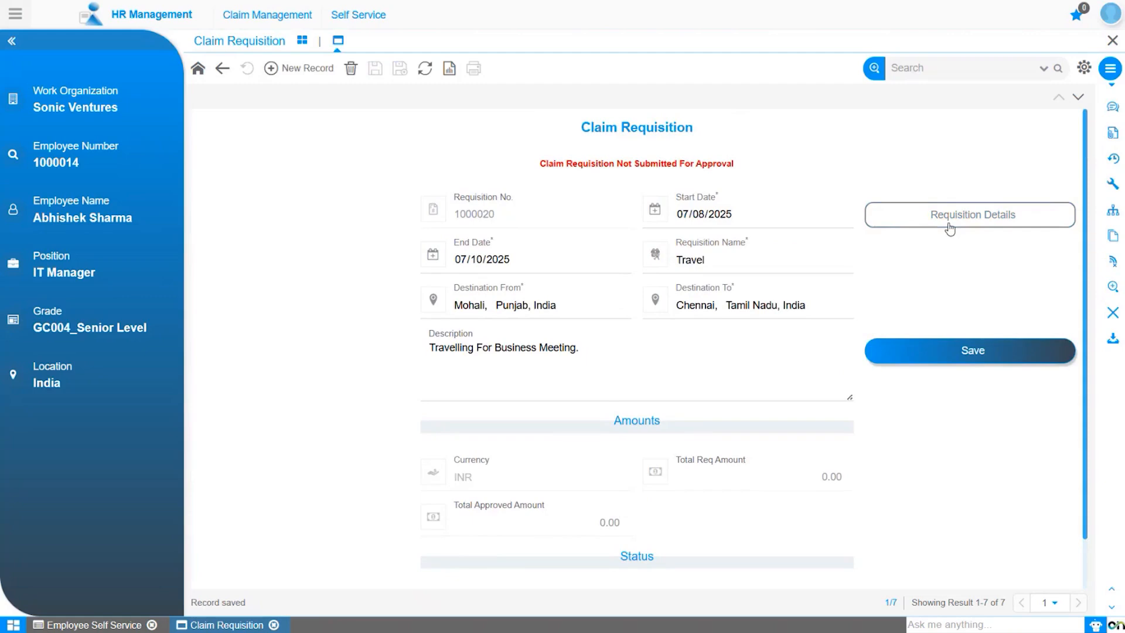
# Step: In the requisition details, choose the sub requisition Accommodation within Country and enter the purpose "Stay during meeting time."
pyautogui.click(950, 229)
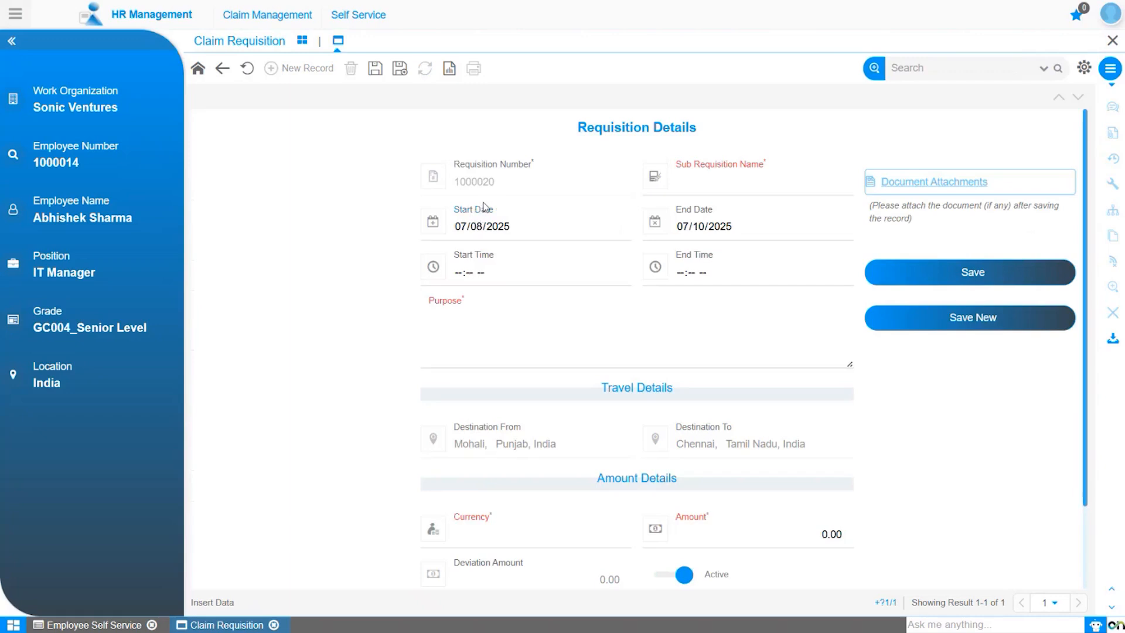
pyautogui.click(707, 189)
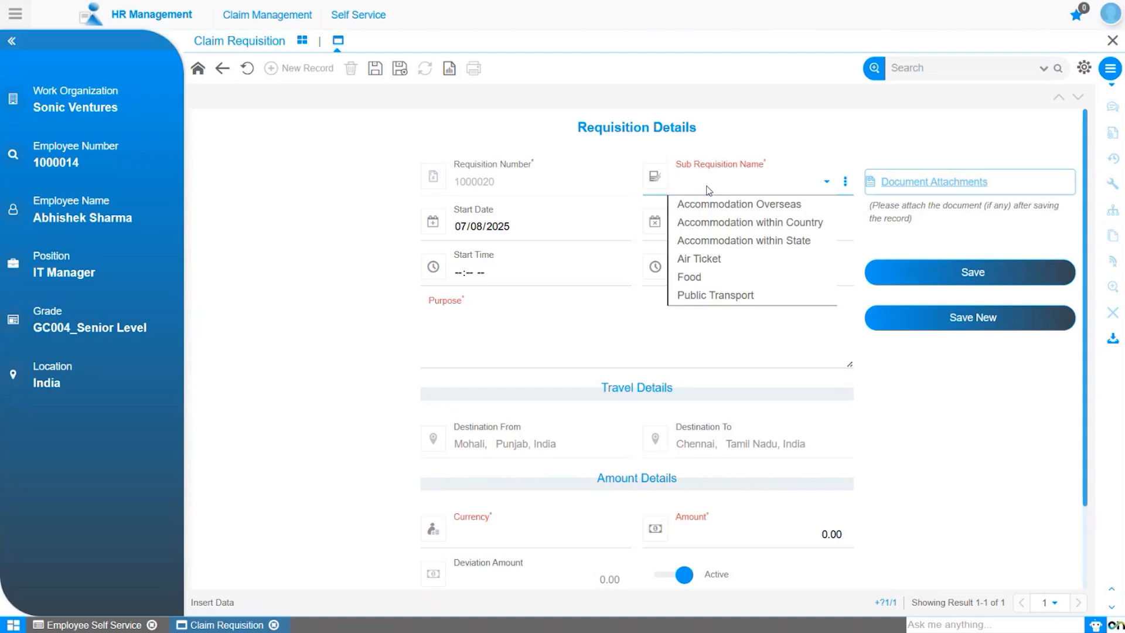
pyautogui.click(749, 222)
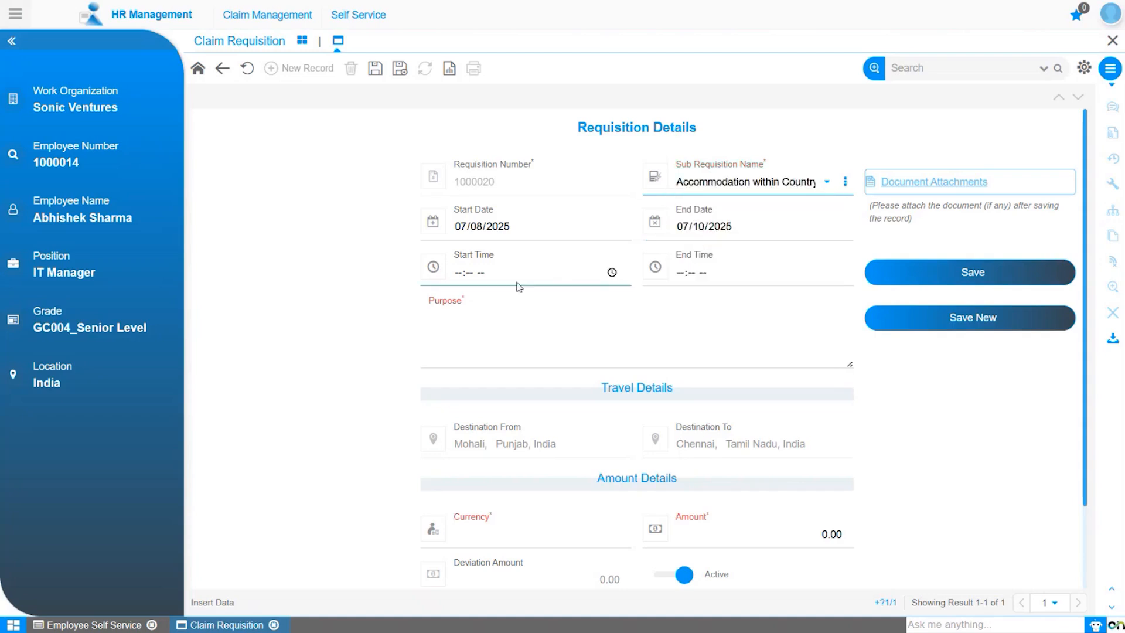
pyautogui.click(457, 324)
pyautogui.write('Stay during me')
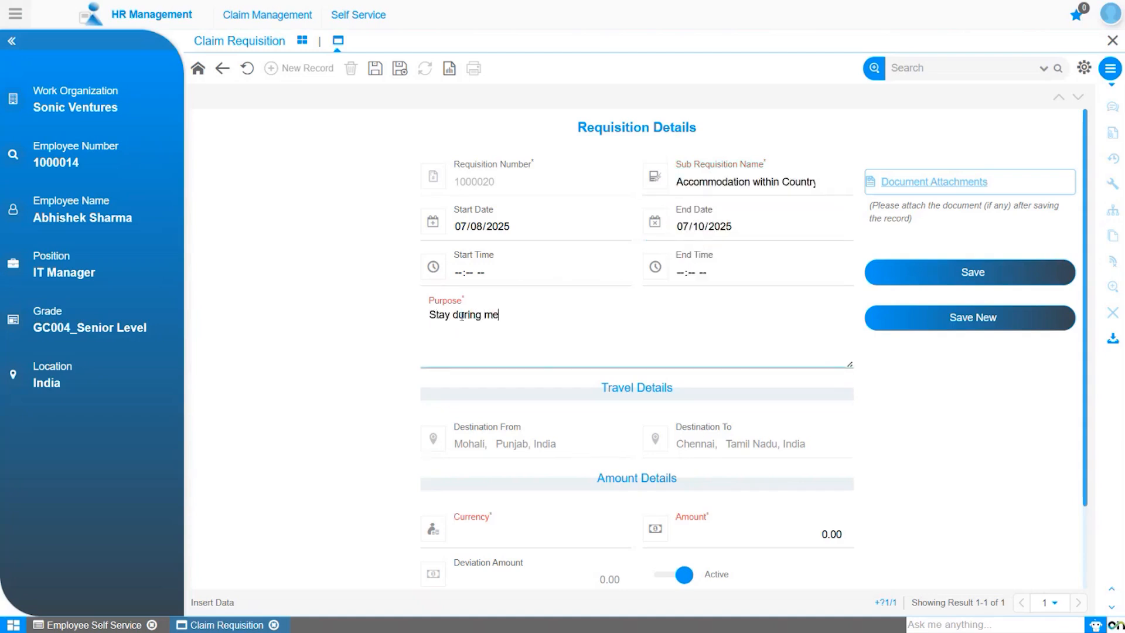
pyautogui.write('eting time.')
# Step: Set the accommodation line's currency to INR and its amount to 7000
pyautogui.scroll(-2, 583, 444)
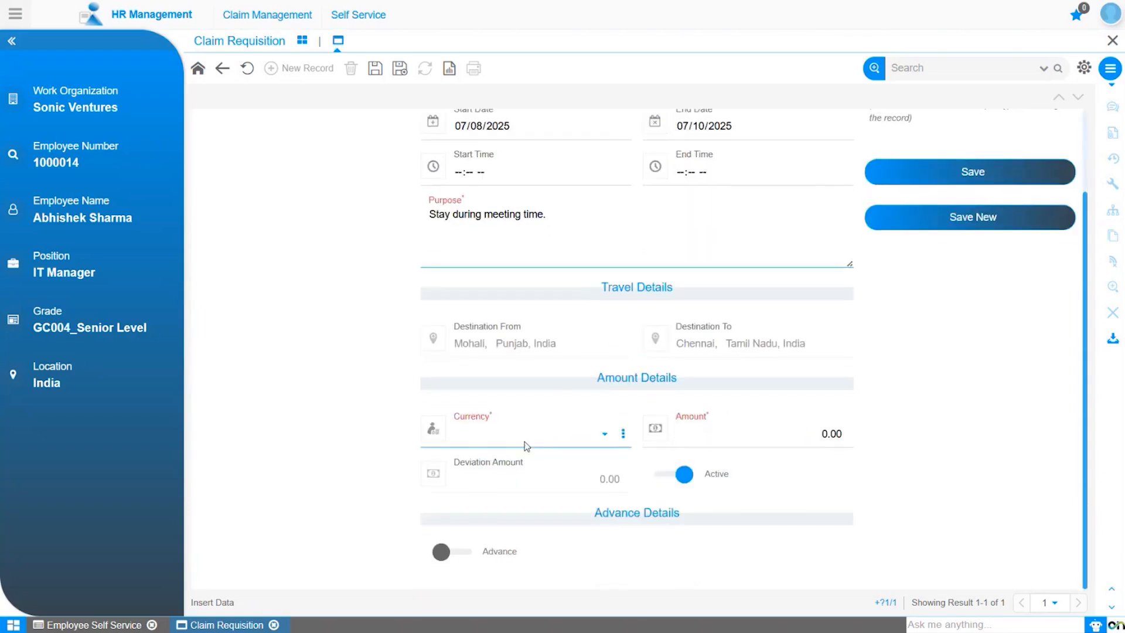
pyautogui.click(519, 441)
pyautogui.click(508, 491)
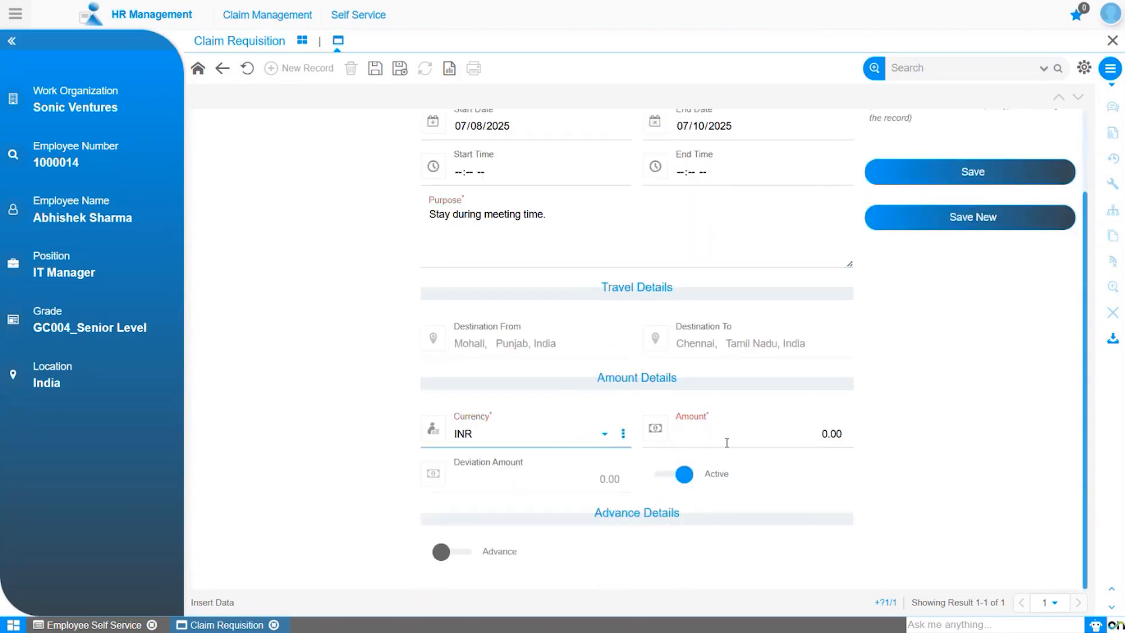
pyautogui.click(770, 434)
pyautogui.write('7000')
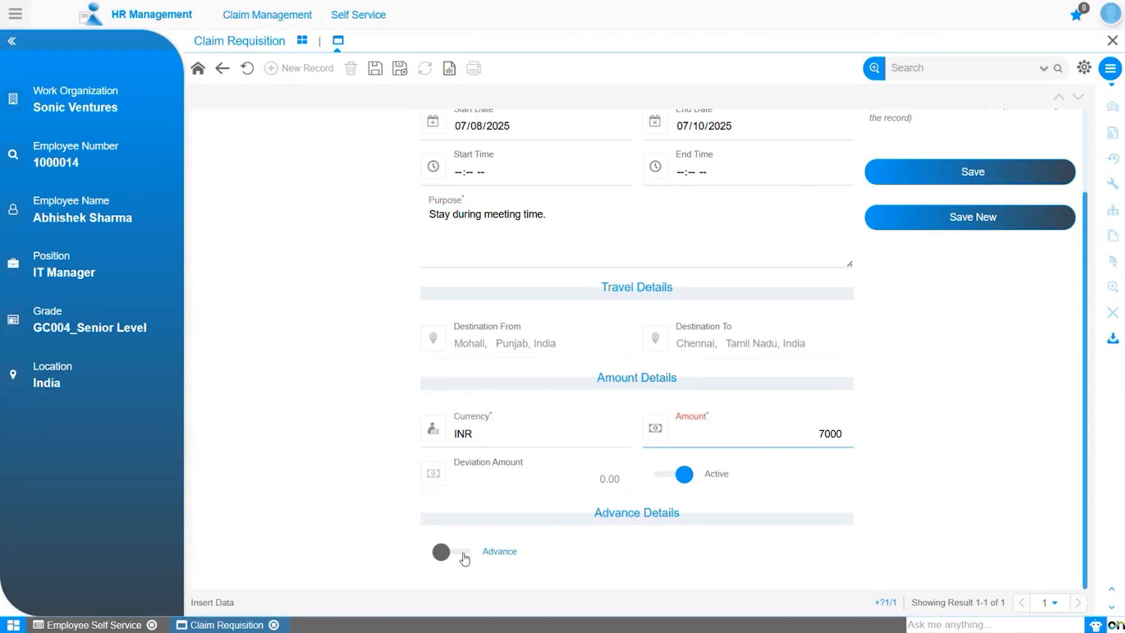
# Step: Request an advance by Bank Transfer for the accommodation line and save the record
pyautogui.click(444, 552)
pyautogui.scroll(-1, 616, 527)
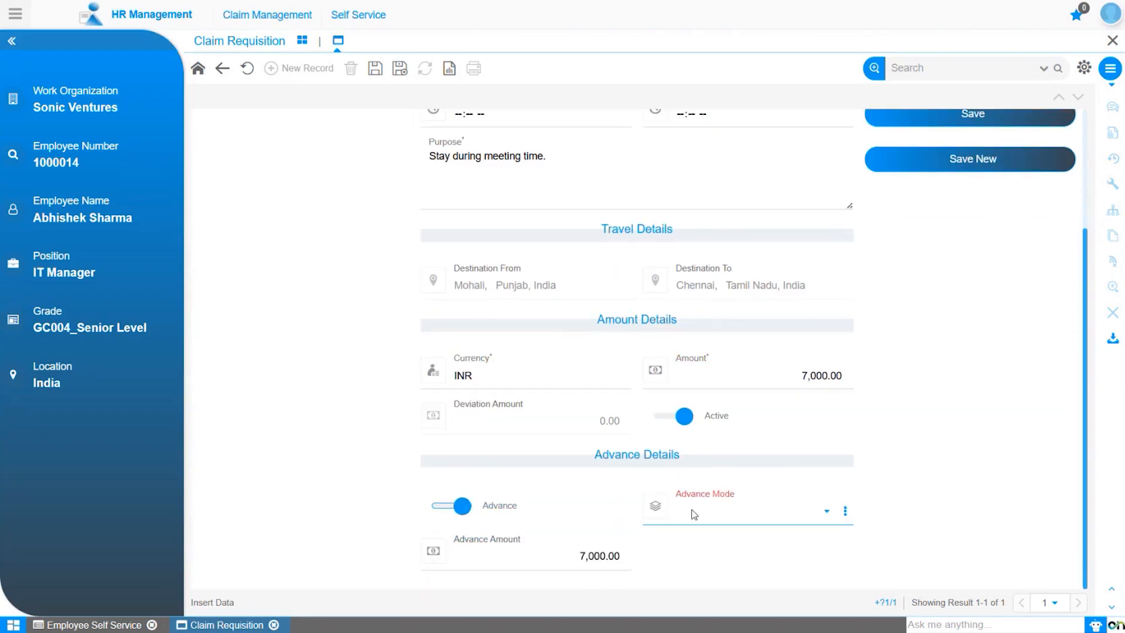
pyautogui.click(732, 518)
pyautogui.click(726, 552)
pyautogui.scroll(1, 612, 362)
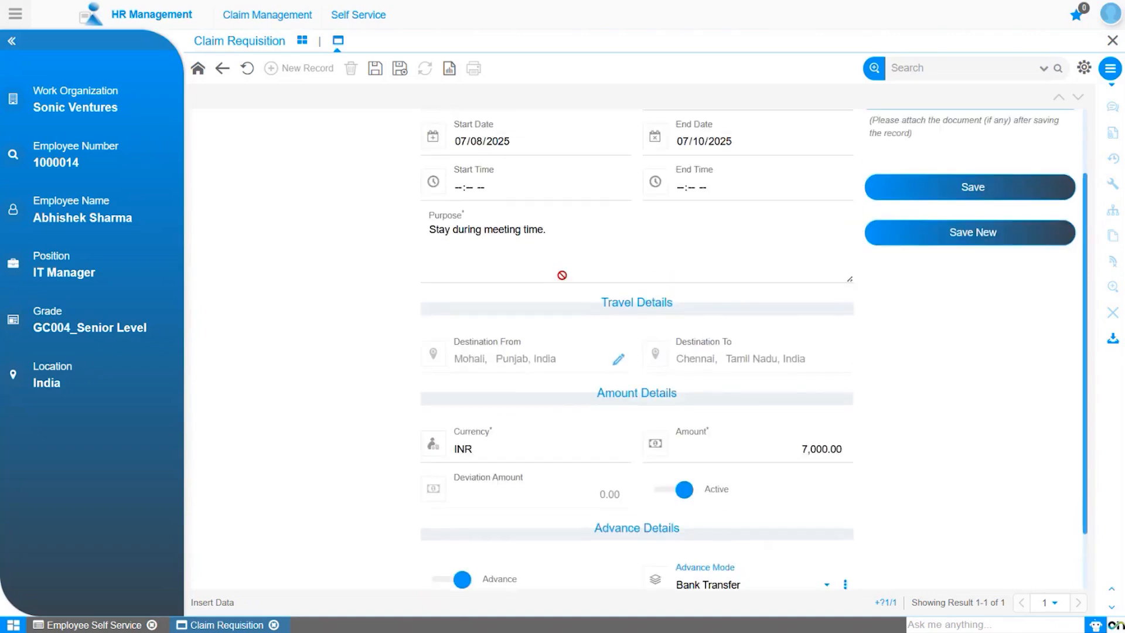
pyautogui.click(932, 188)
# Step: Add a new requisition detail record for Air Ticket with the purpose "To buy the air ticket."
pyautogui.scroll(2, 807, 258)
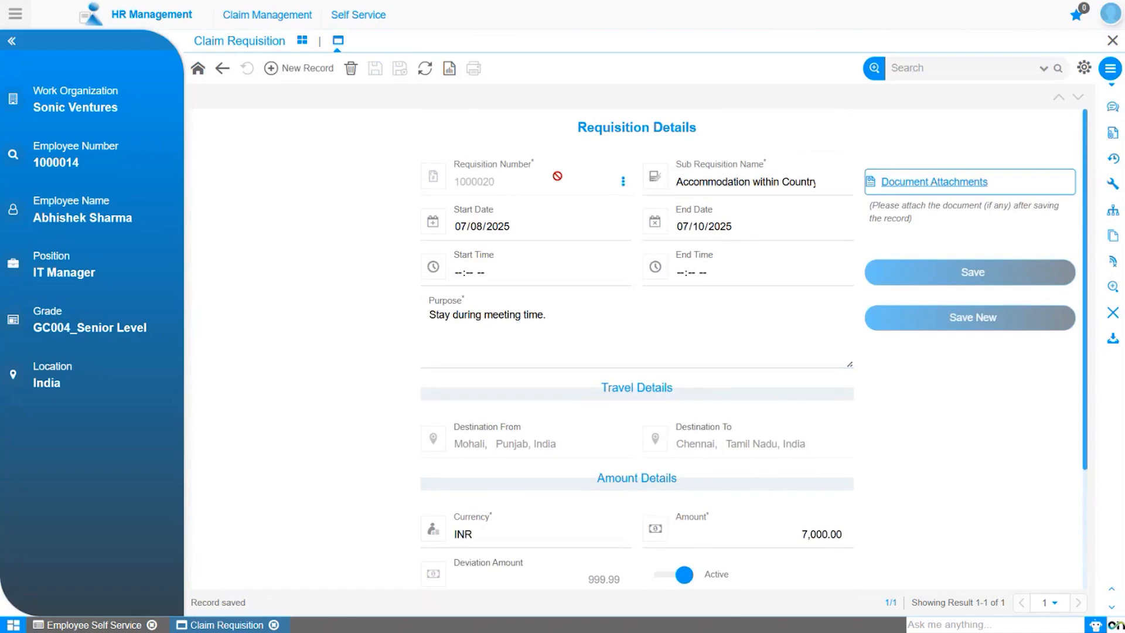
pyautogui.click(322, 70)
pyautogui.click(749, 183)
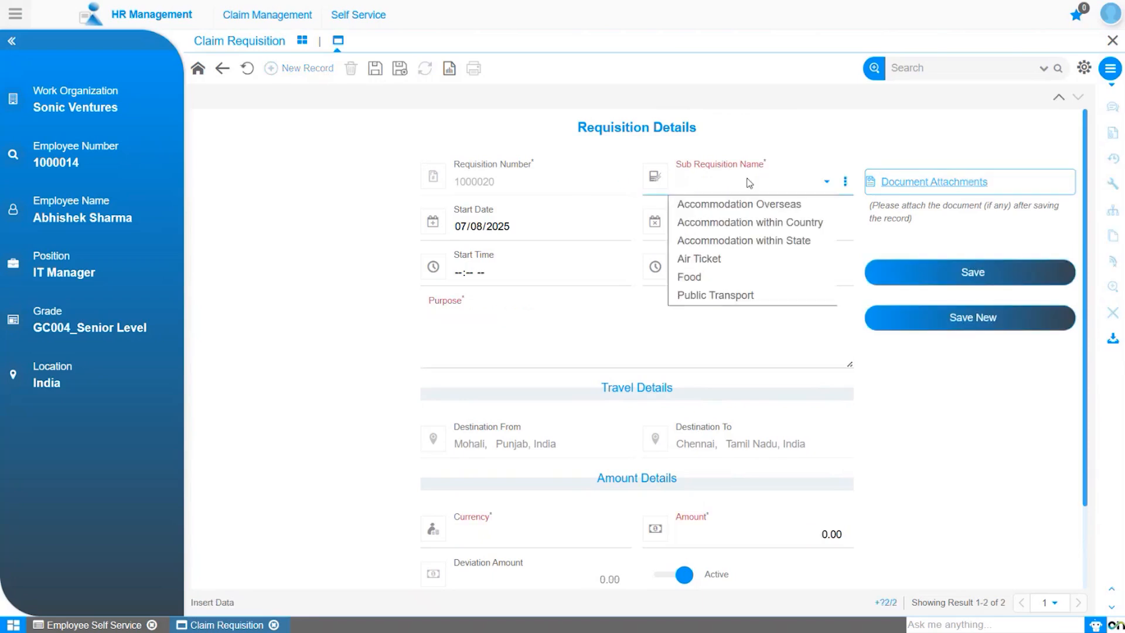
pyautogui.click(741, 260)
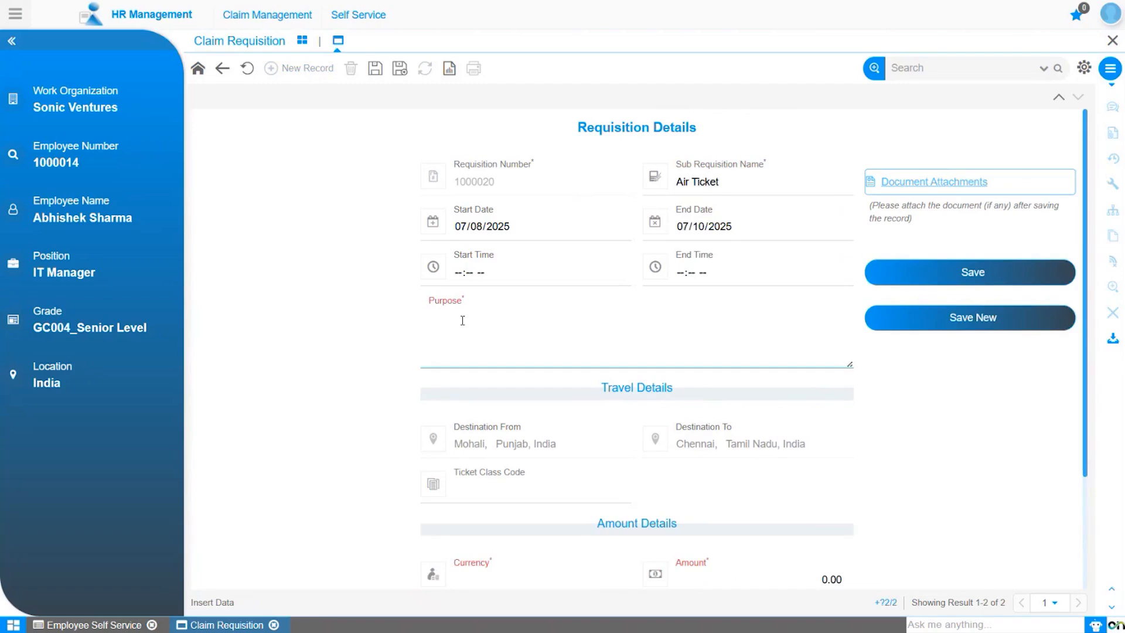
pyautogui.write('To buy the air ticket.')
# Step: Set the air ticket's class code to Economy, its currency to INR and its amount to 5000
pyautogui.scroll(-3, 539, 449)
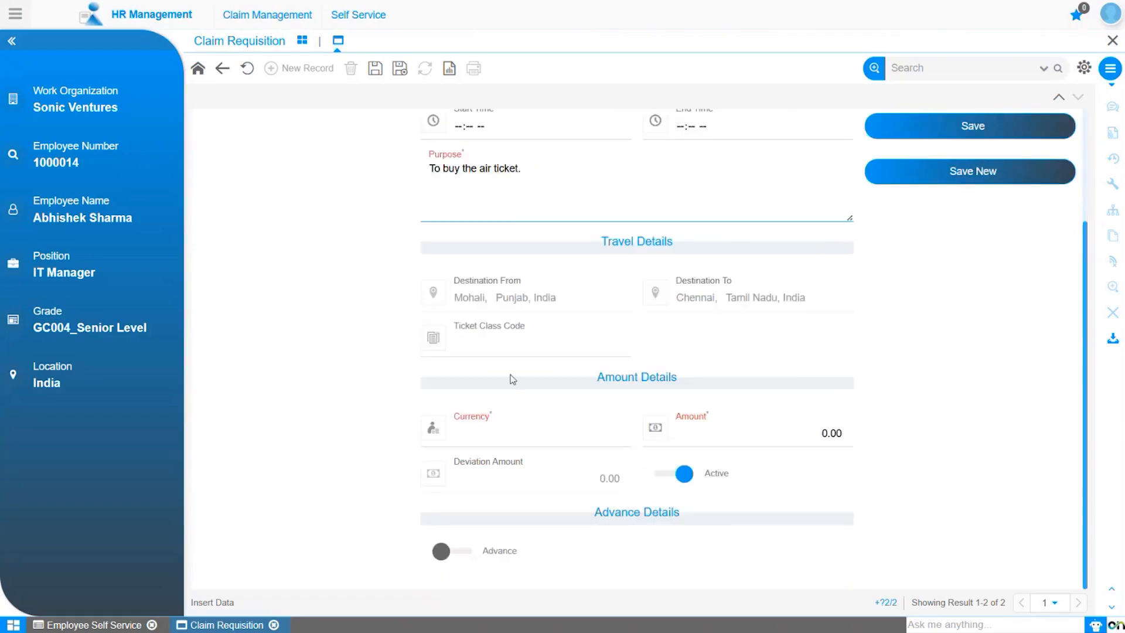
pyautogui.click(506, 349)
pyautogui.click(513, 401)
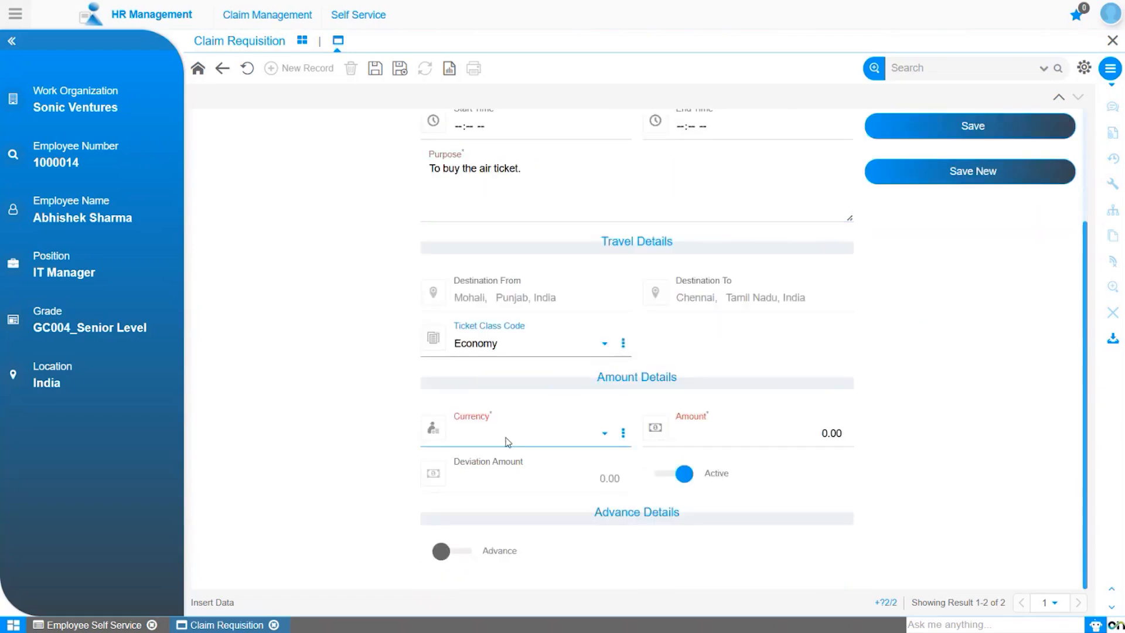
pyautogui.click(515, 440)
pyautogui.click(507, 492)
pyautogui.click(757, 434)
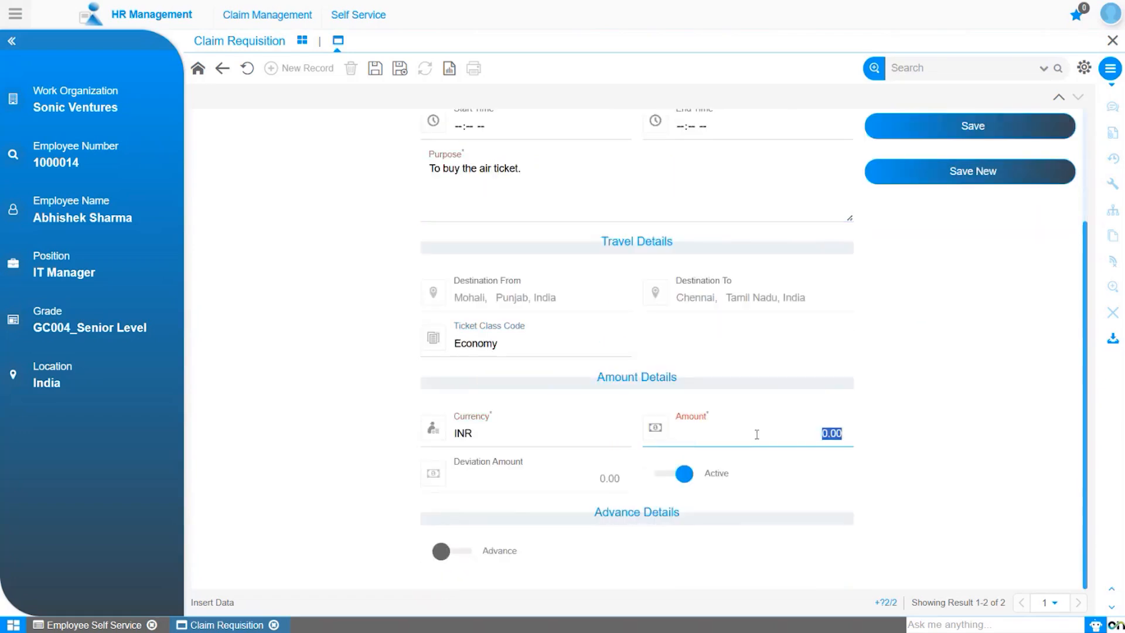
pyautogui.write('5000')
# Step: Request an advance by Bank Transfer for the air ticket line and save the record
pyautogui.click(459, 554)
pyautogui.scroll(-1, 600, 523)
pyautogui.click(729, 516)
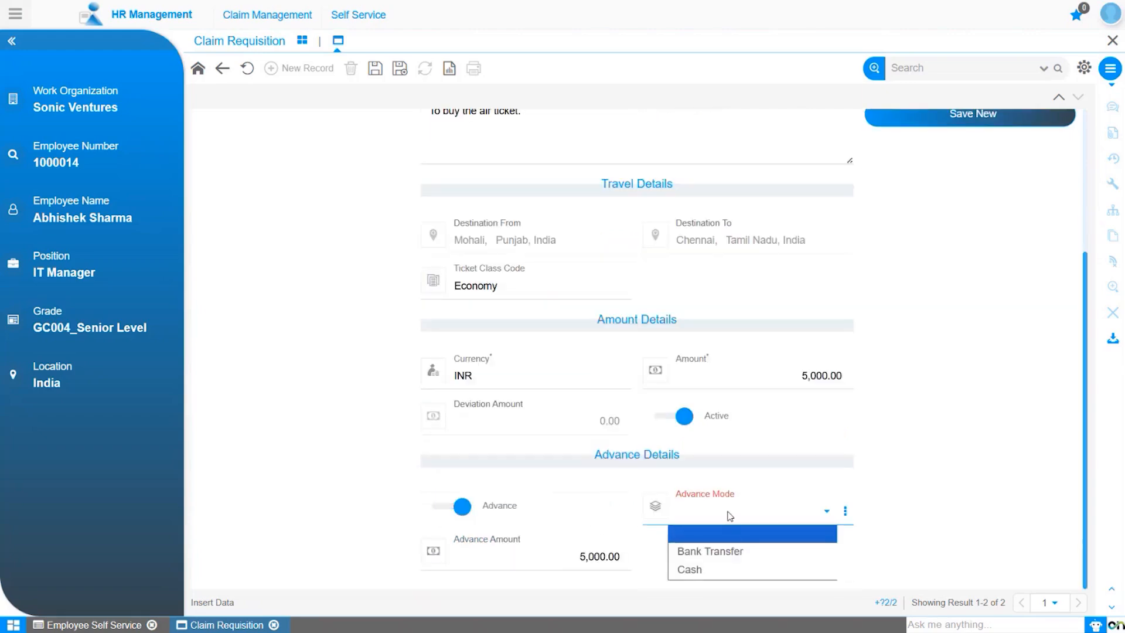
pyautogui.click(737, 548)
pyautogui.scroll(4, 527, 293)
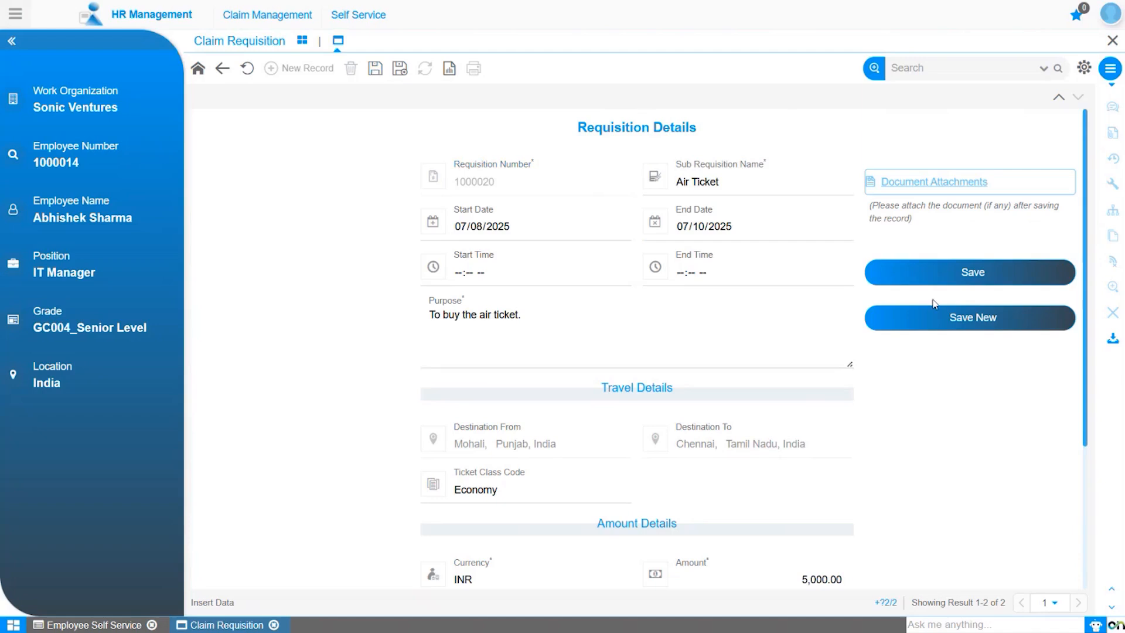
pyautogui.click(960, 283)
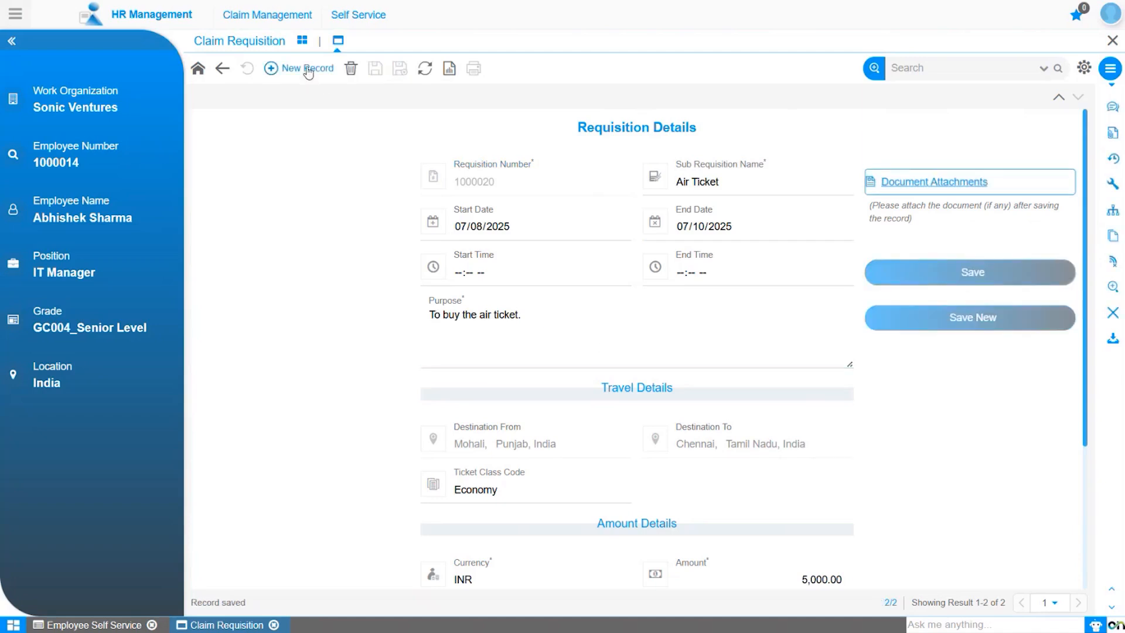
# Step: Add a new requisition detail record for Food with the purpose "Food expense during stay in hotel for meeting."
pyautogui.click(309, 69)
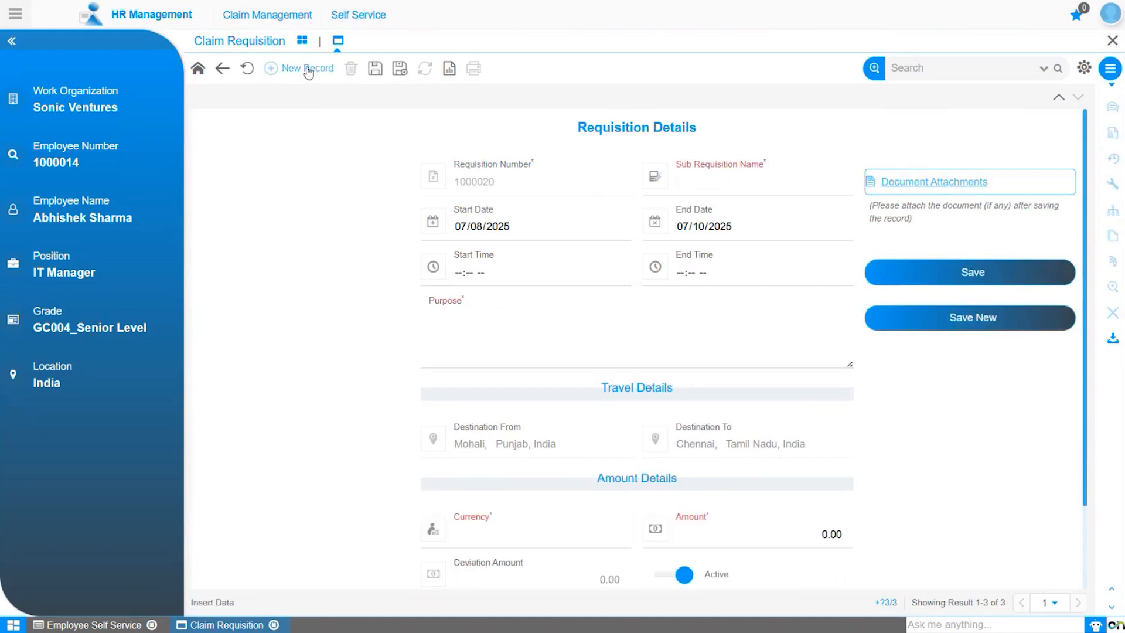
pyautogui.click(738, 187)
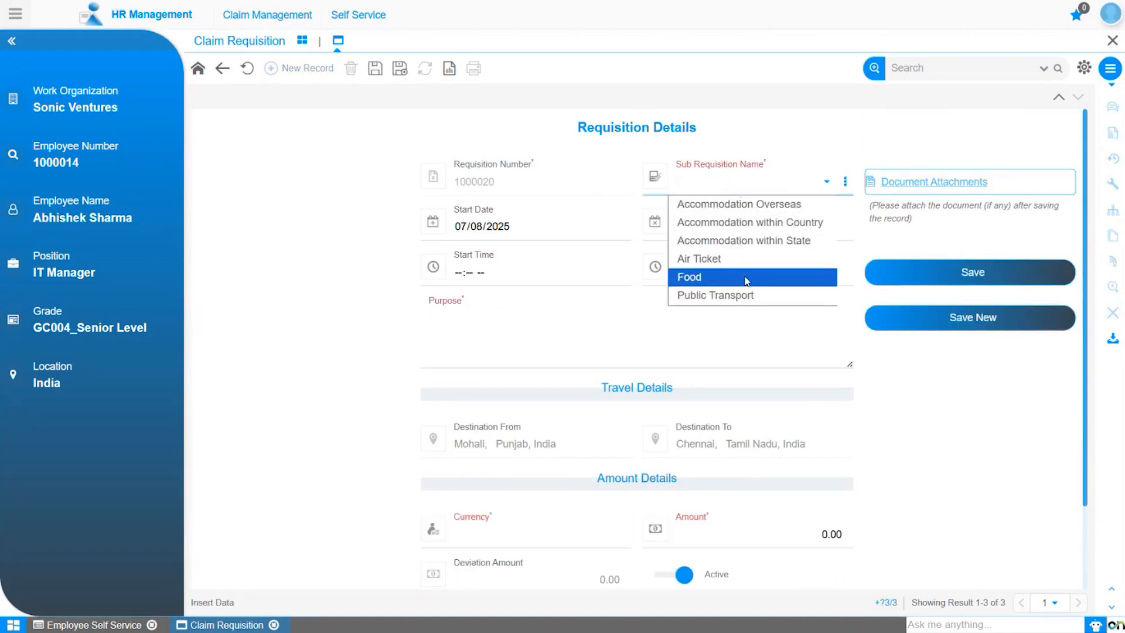
pyautogui.click(691, 278)
pyautogui.click(520, 334)
pyautogui.write('Food ')
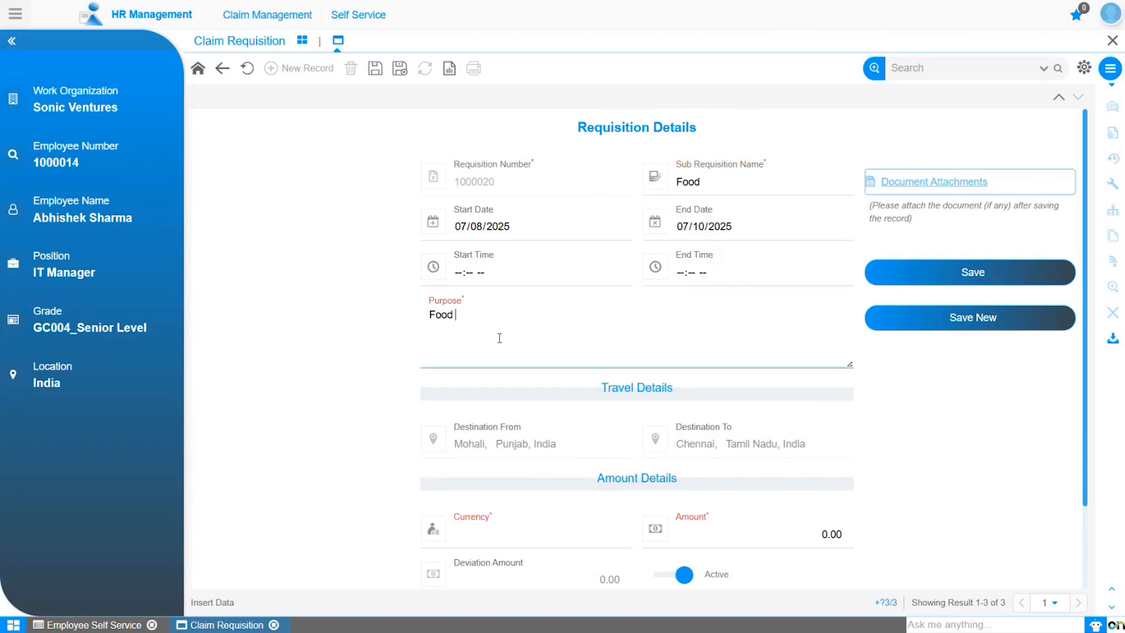
pyautogui.write('expense during stau in hotel for meeting.')
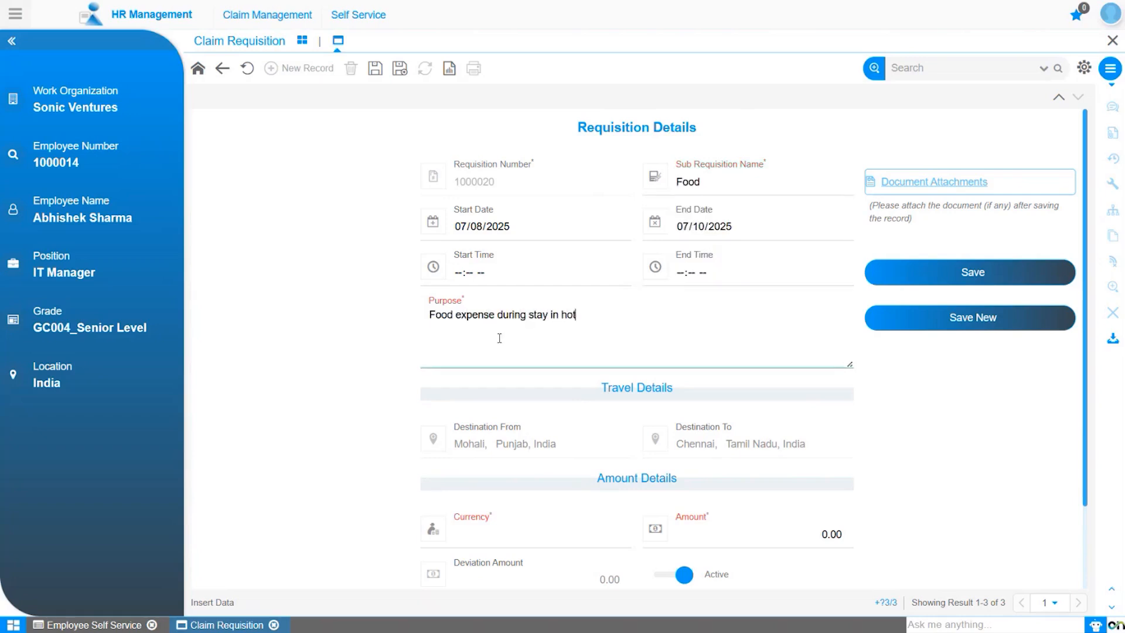
# Step: Set the food line's currency to INR and its amount to 3000
pyautogui.scroll(-2, 499, 338)
pyautogui.click(775, 439)
pyautogui.write('3000')
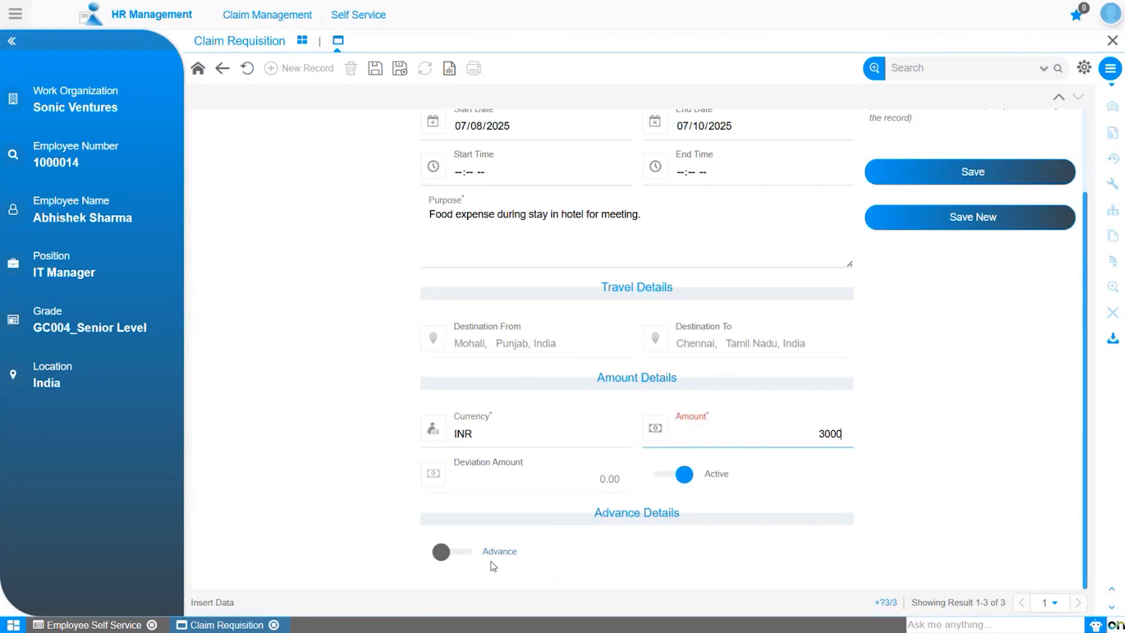
# Step: Request an advance by Bank Transfer for the food line and save the record
pyautogui.click(452, 552)
pyautogui.scroll(-1, 741, 519)
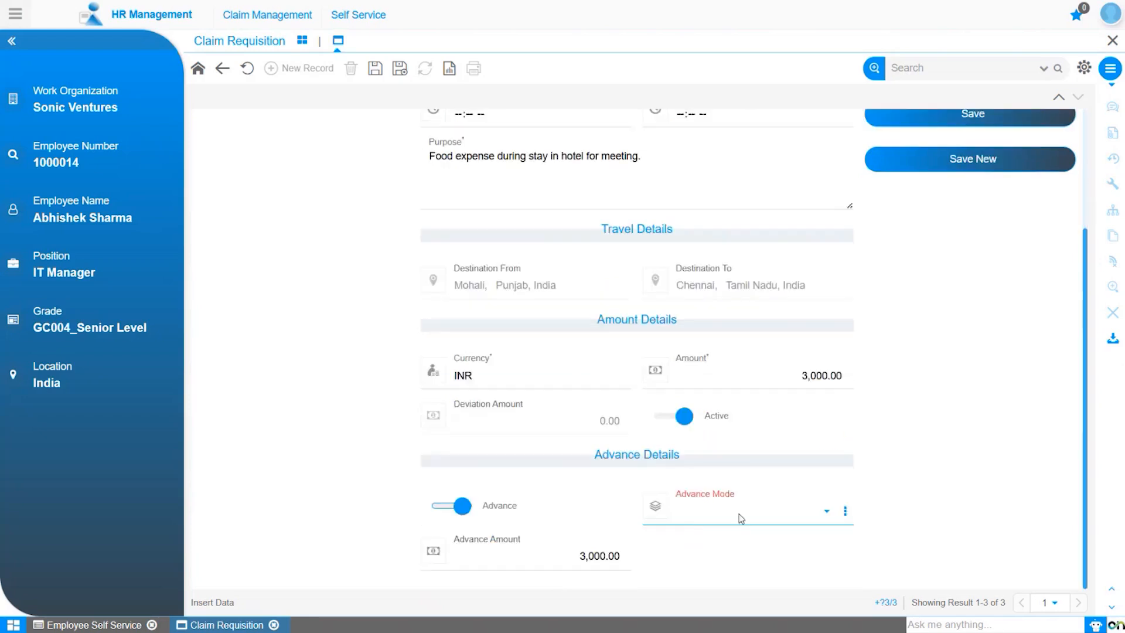
pyautogui.click(741, 518)
pyautogui.click(709, 547)
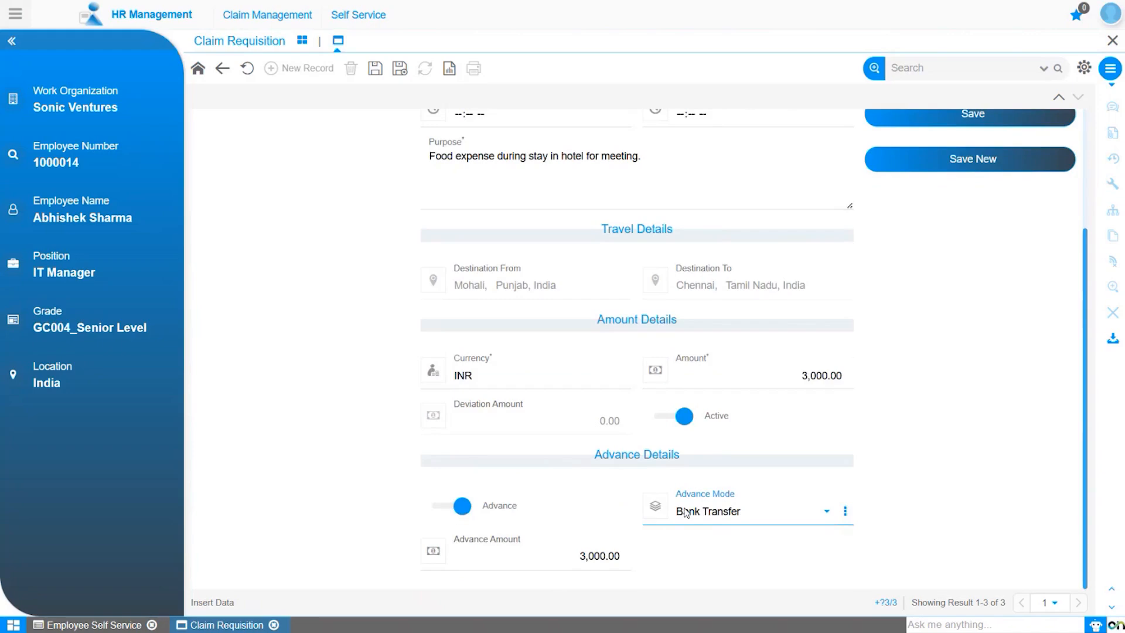
pyautogui.scroll(3, 968, 270)
pyautogui.click(968, 269)
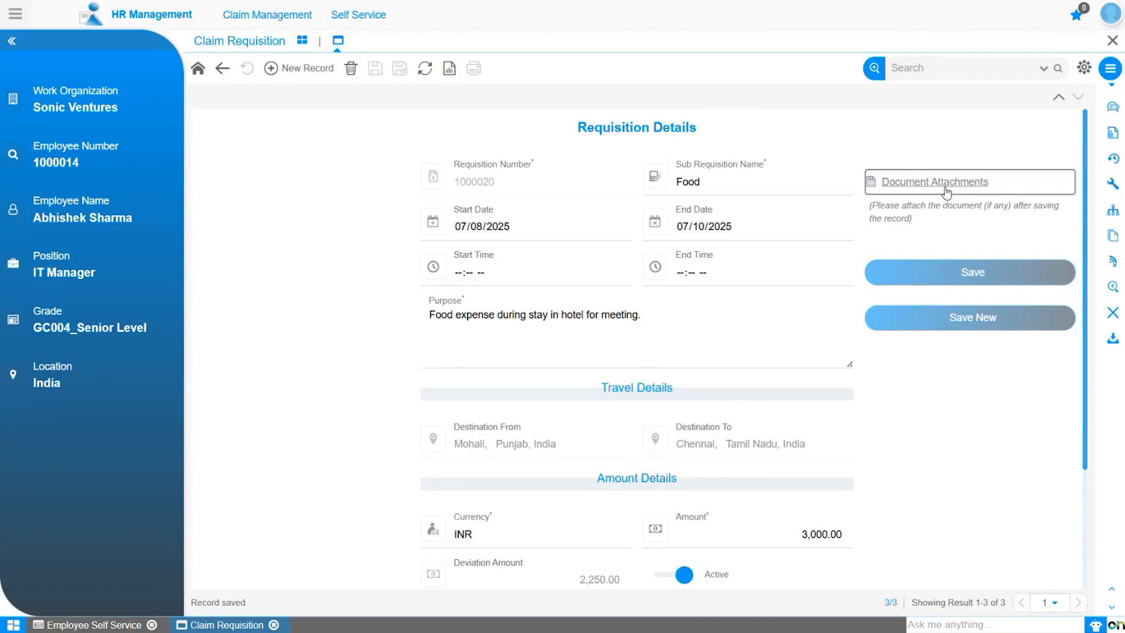
# Step: Return to the main claim requisition record and submit it for approval
pyautogui.click(222, 69)
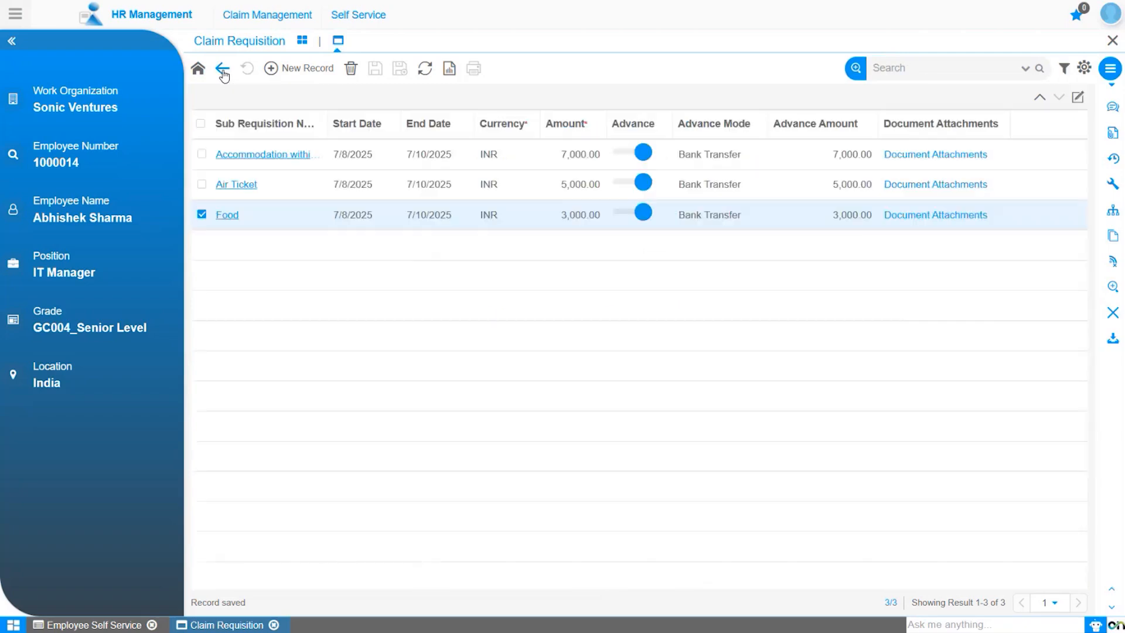
pyautogui.click(222, 69)
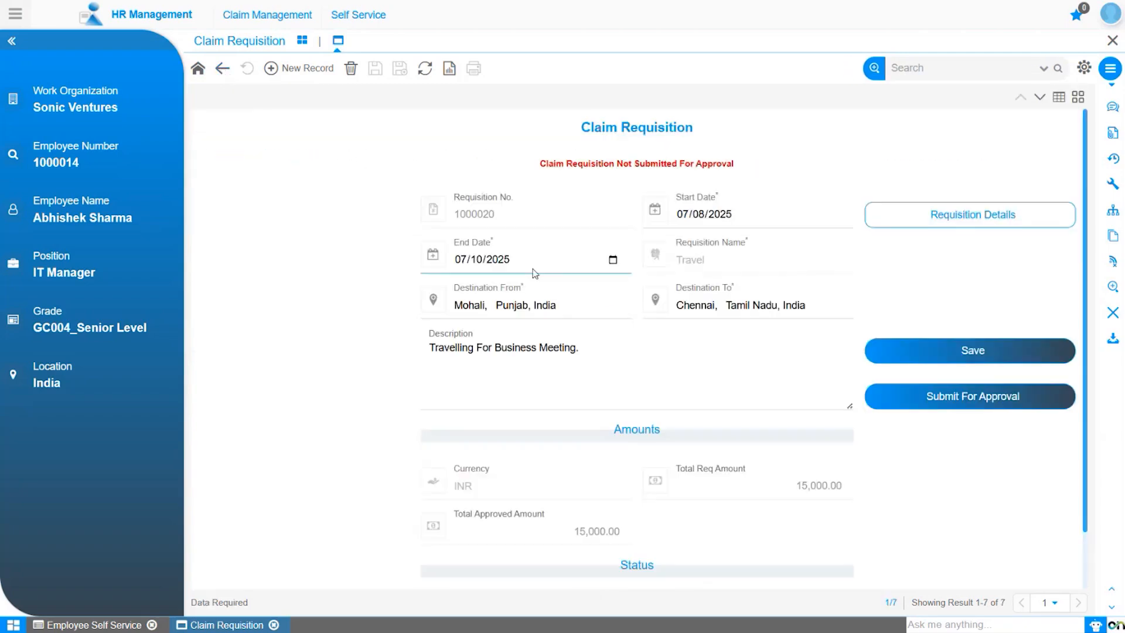
pyautogui.scroll(-2, 828, 317)
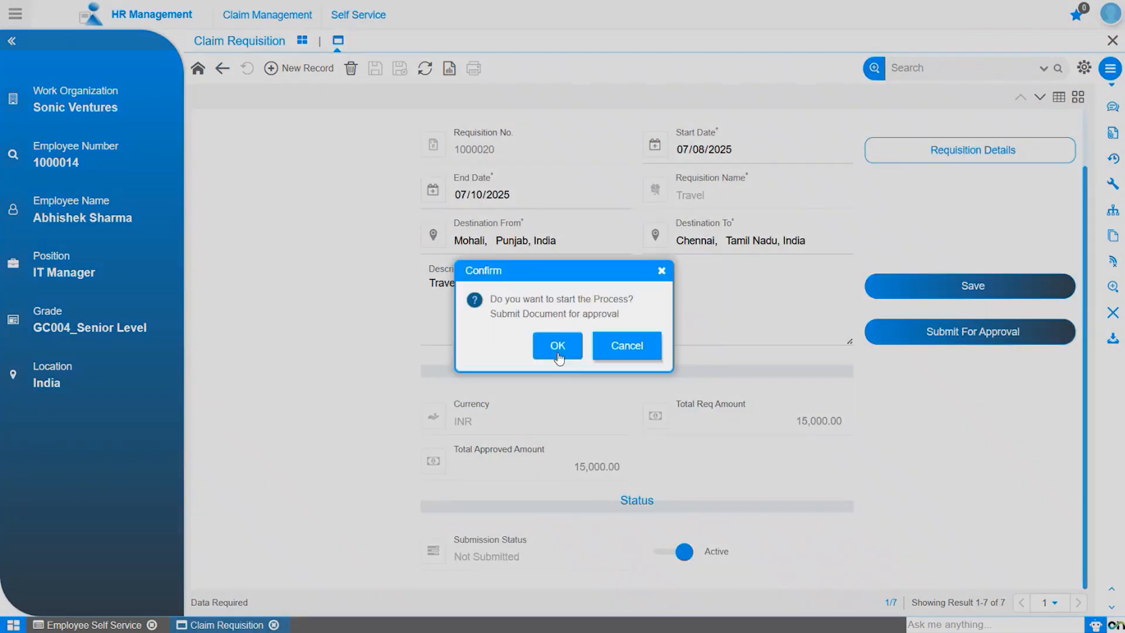
pyautogui.click(558, 347)
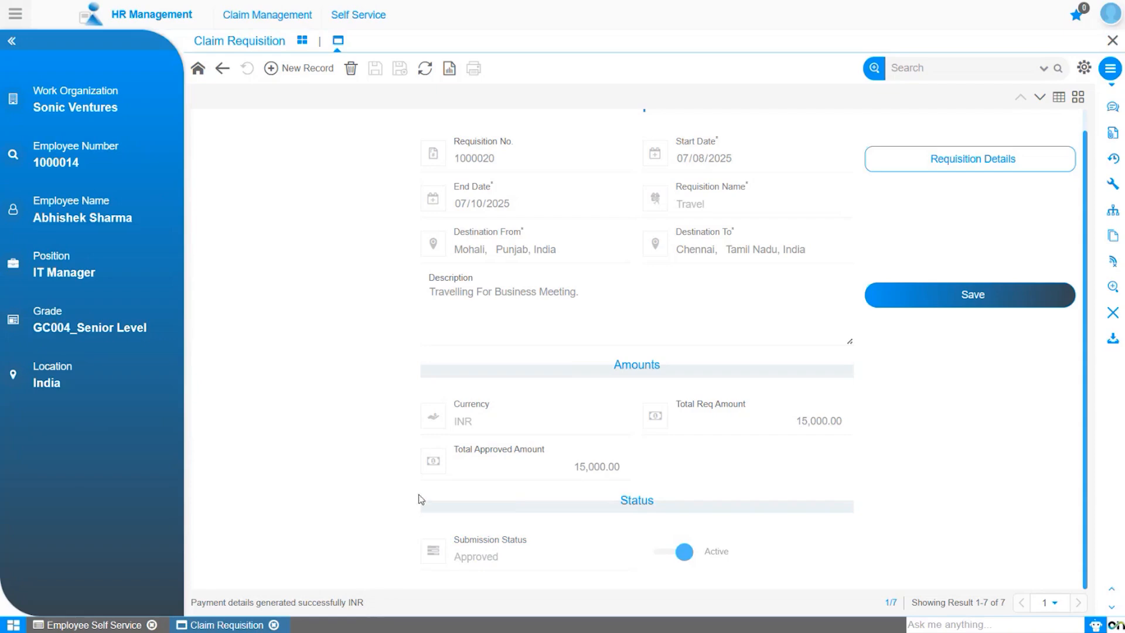
# Step: Log in to the administrator account with its user name and password
pyautogui.write('SonicAdmin')
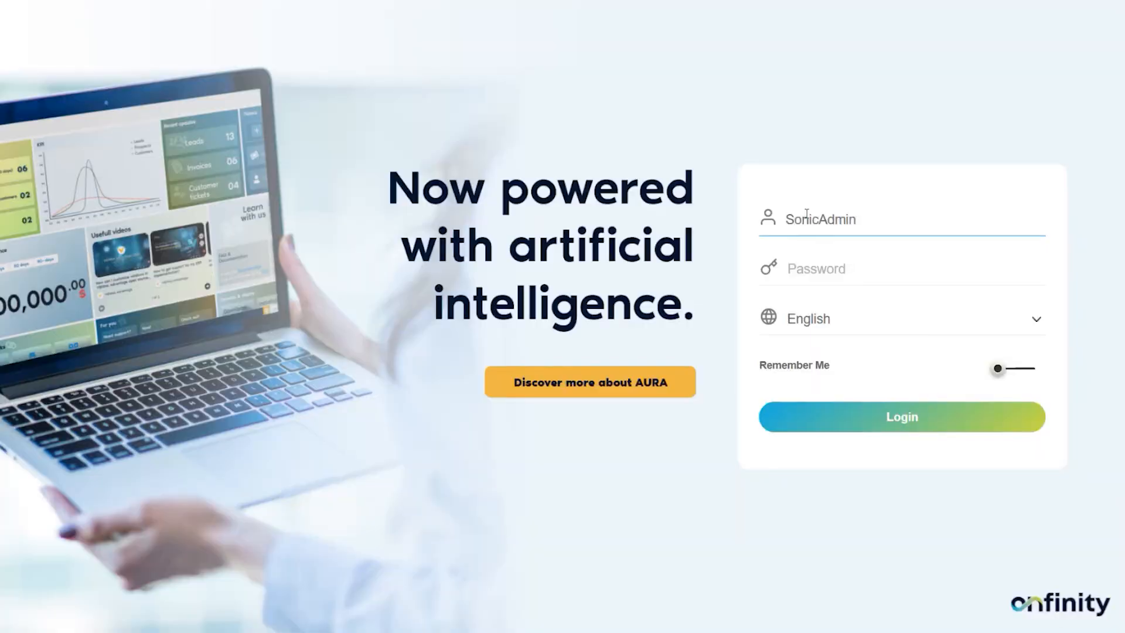
pyautogui.click(806, 266)
pyautogui.write('************')
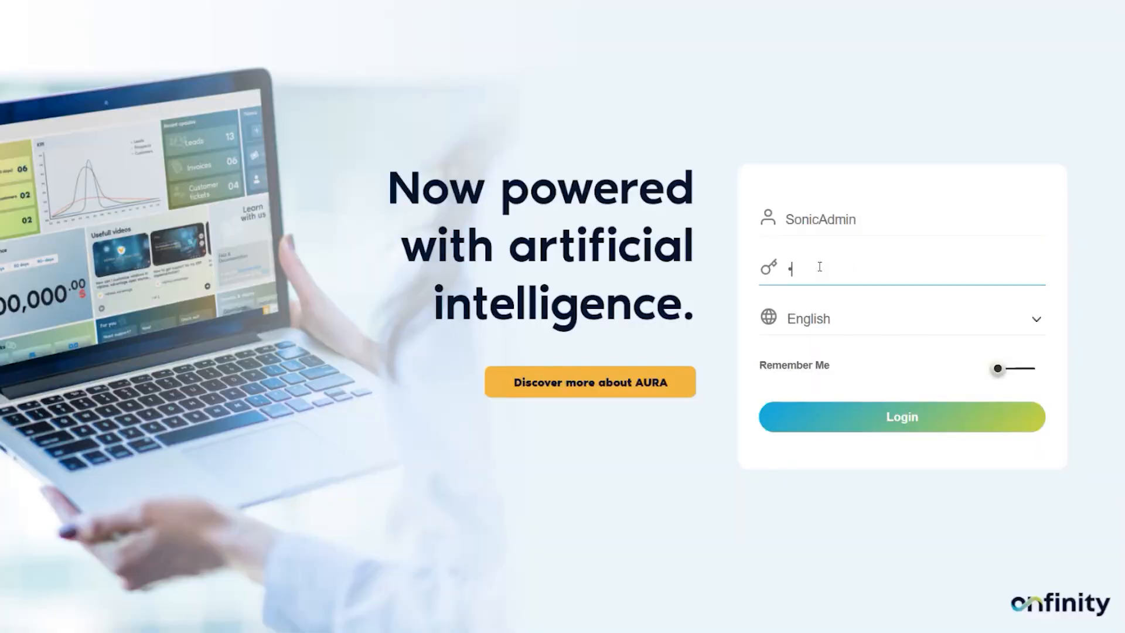
pyautogui.click(871, 416)
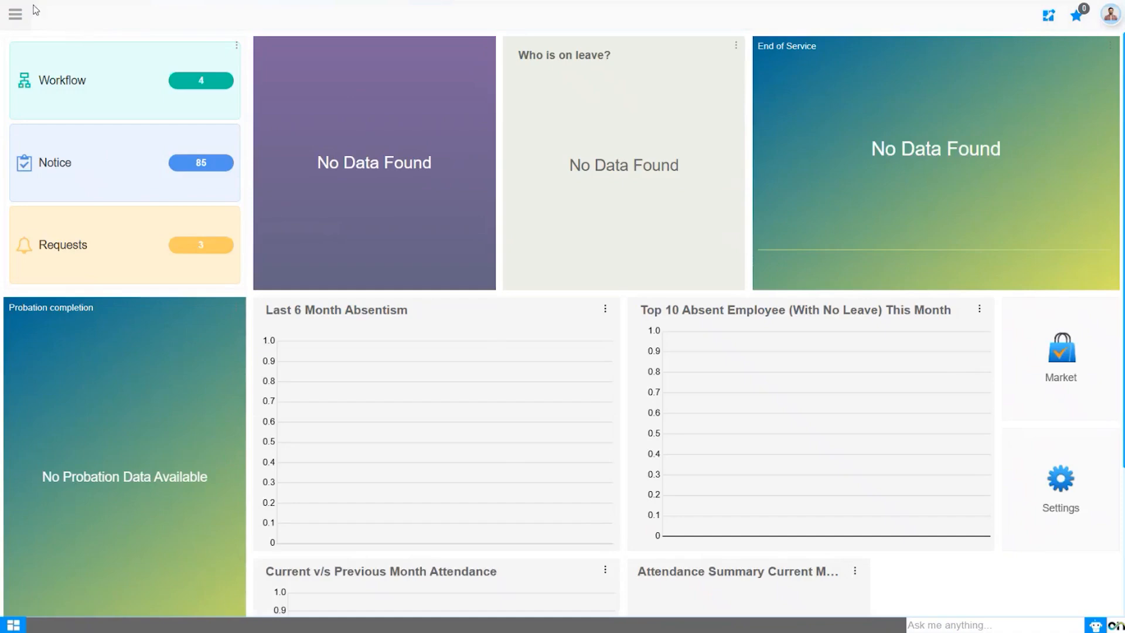
# Step: Open the travel requisition starting 7/8/2025 in the finance version of Claim Requisition
pyautogui.click(15, 14)
pyautogui.click(60, 206)
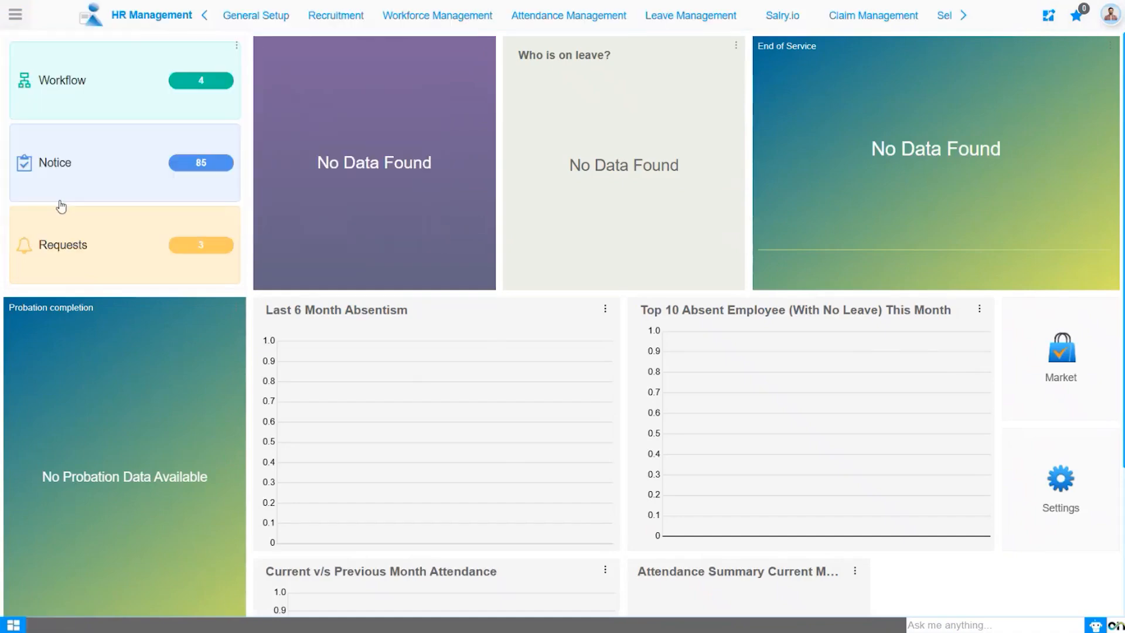
pyautogui.click(861, 15)
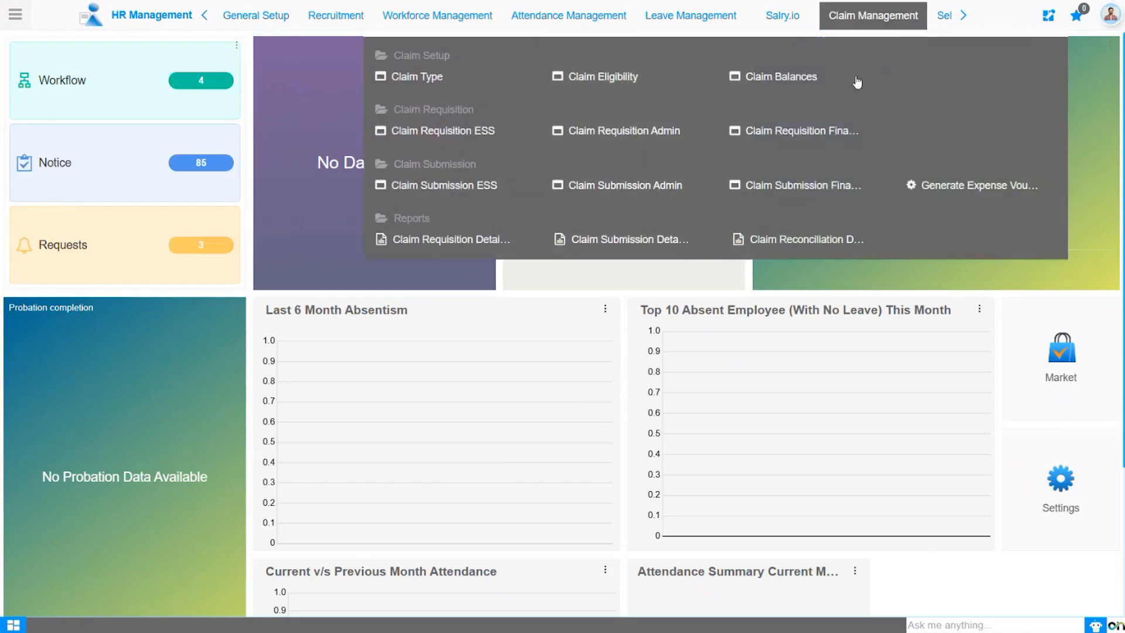
pyautogui.click(834, 134)
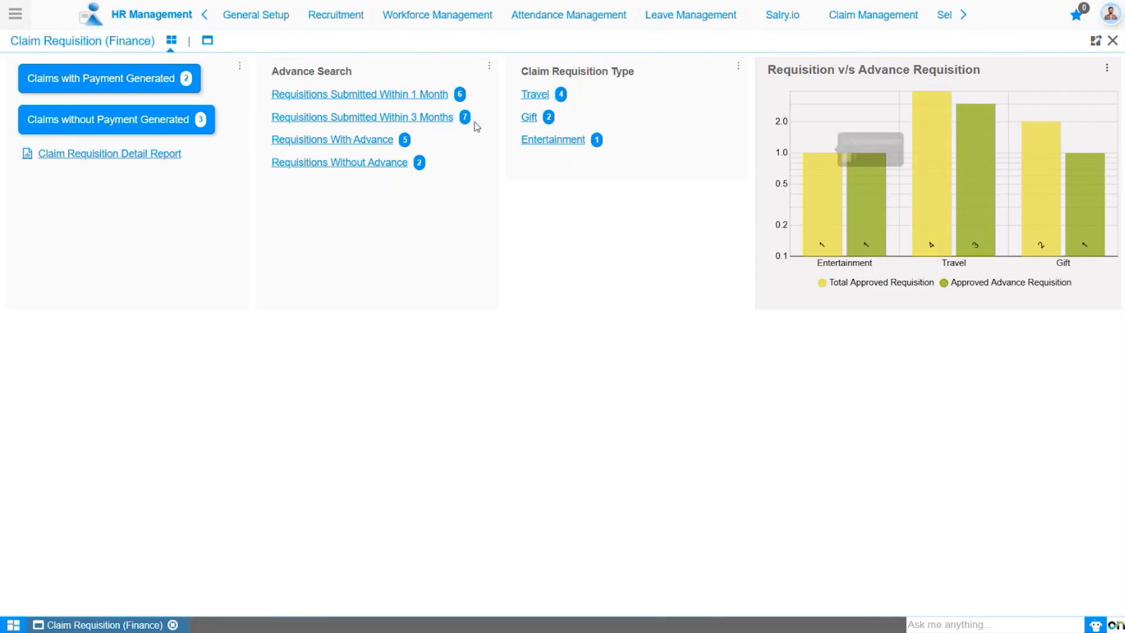
pyautogui.click(208, 42)
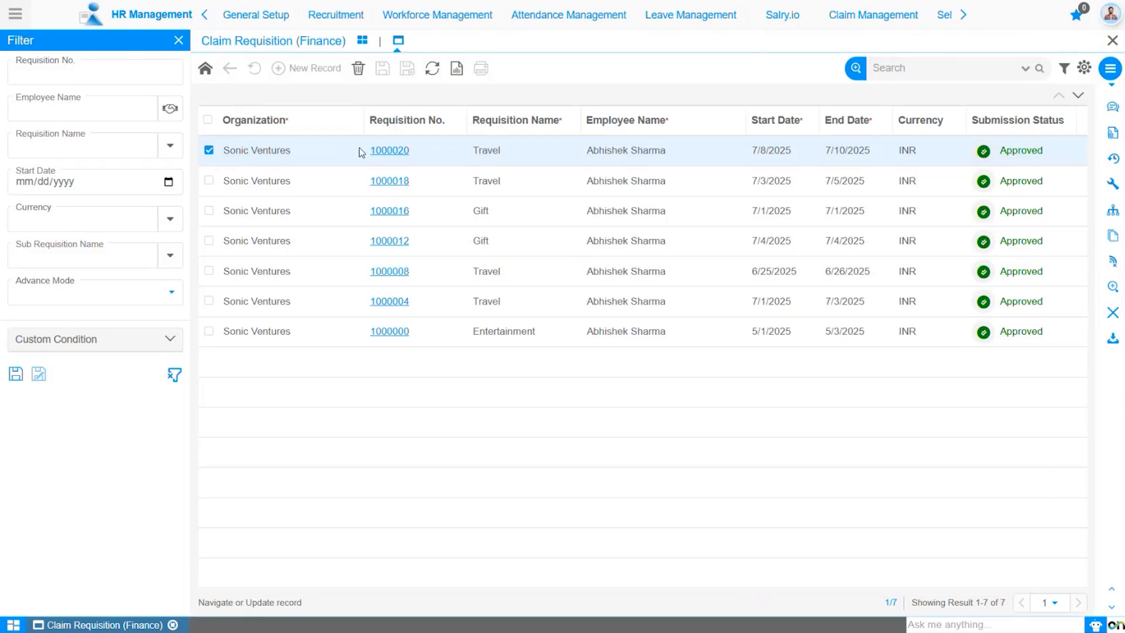
pyautogui.click(393, 152)
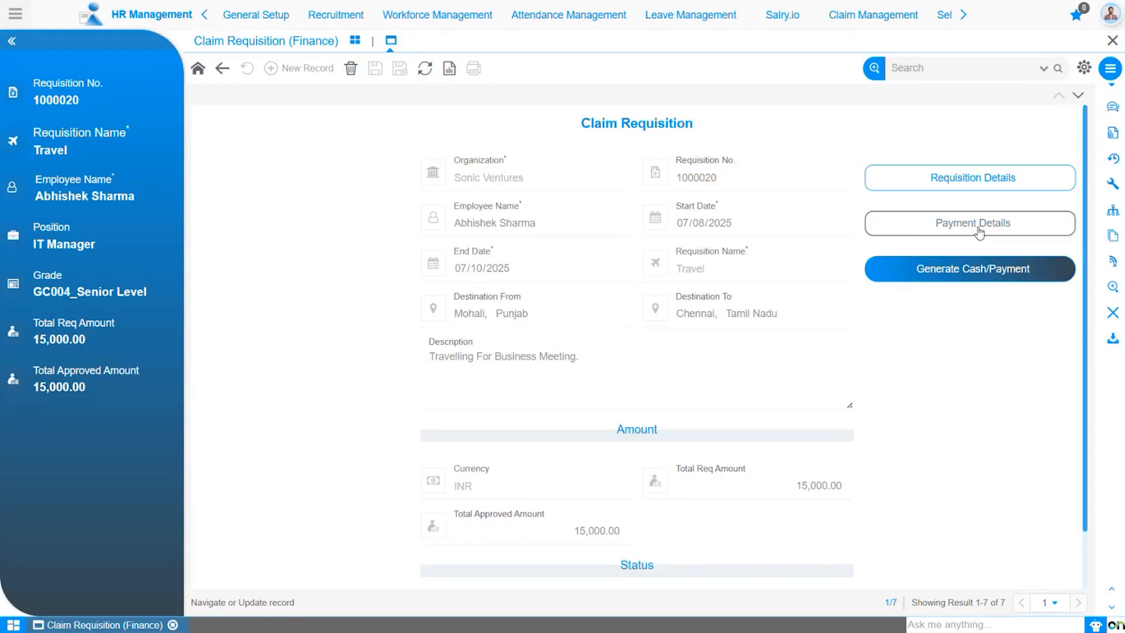
# Step: Open the requisition's payment details record and set the payment method to Online transfer and the document type to AP Payment
pyautogui.click(1019, 232)
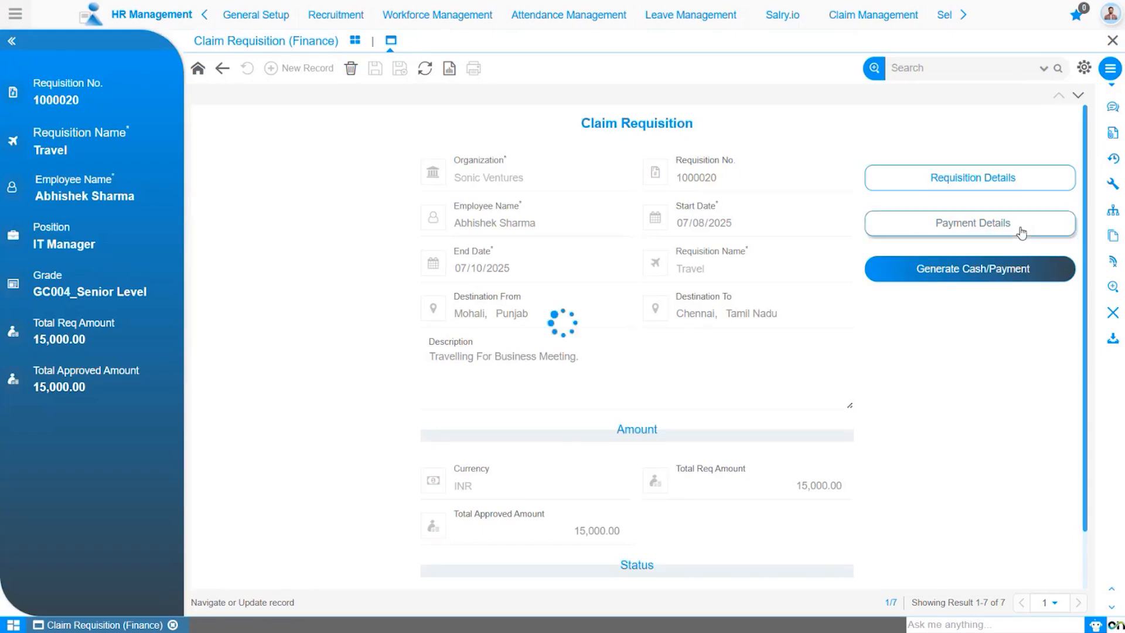
pyautogui.click(238, 151)
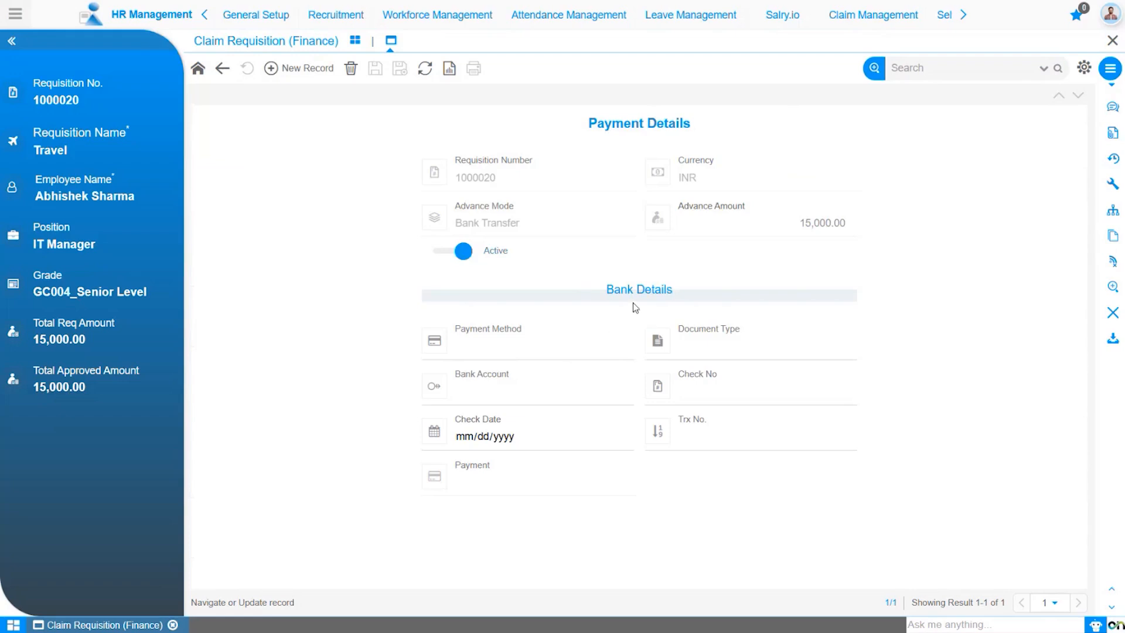
pyautogui.click(566, 345)
pyautogui.click(528, 350)
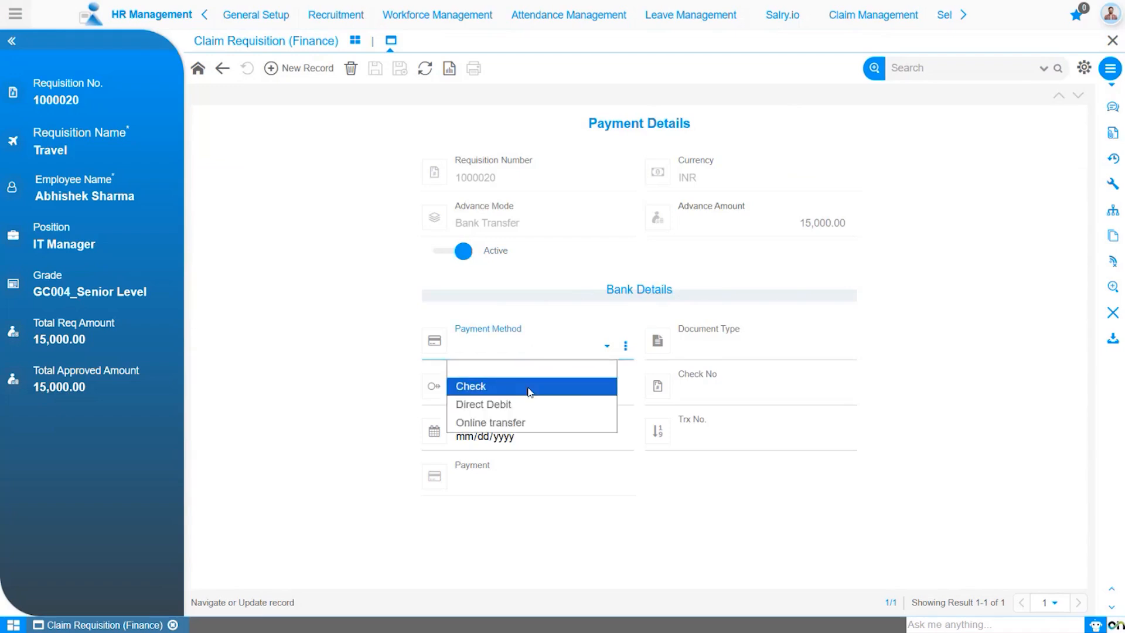
pyautogui.click(530, 421)
pyautogui.click(685, 351)
pyautogui.click(698, 387)
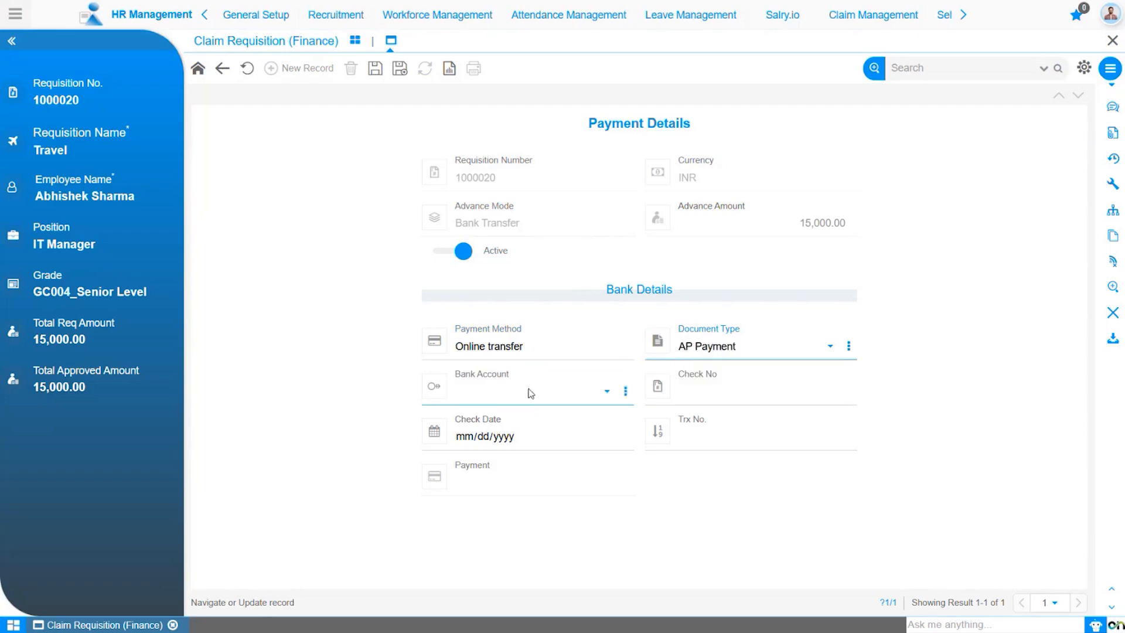
# Step: Choose the first listed SBI Bank INR account as the bank account and save the payment details
pyautogui.click(530, 393)
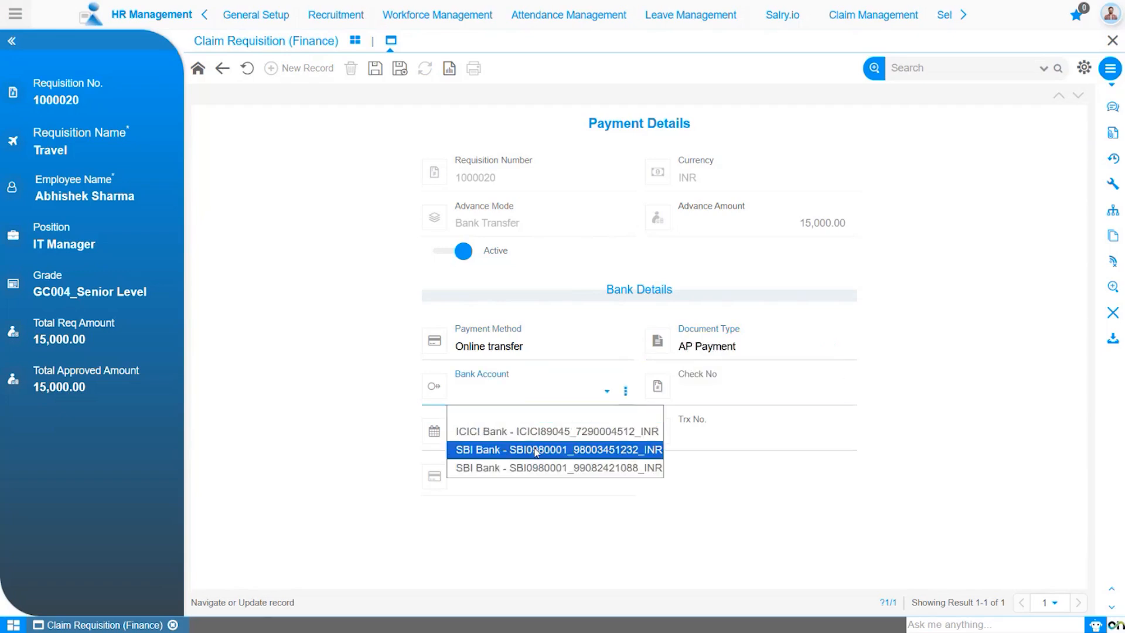
pyautogui.click(525, 350)
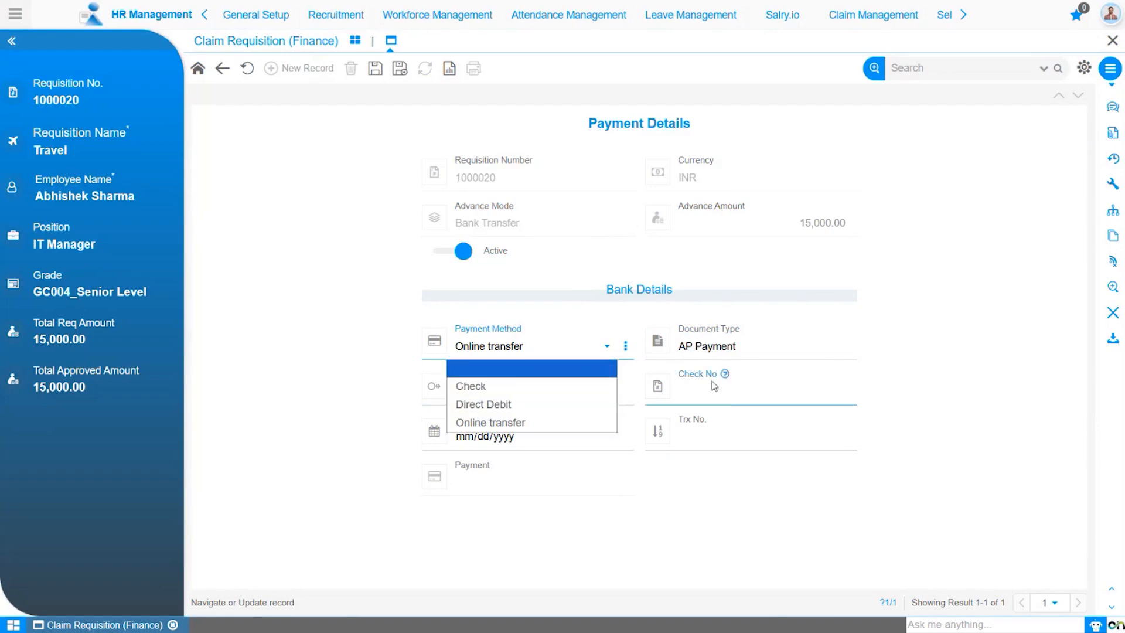
pyautogui.click(594, 441)
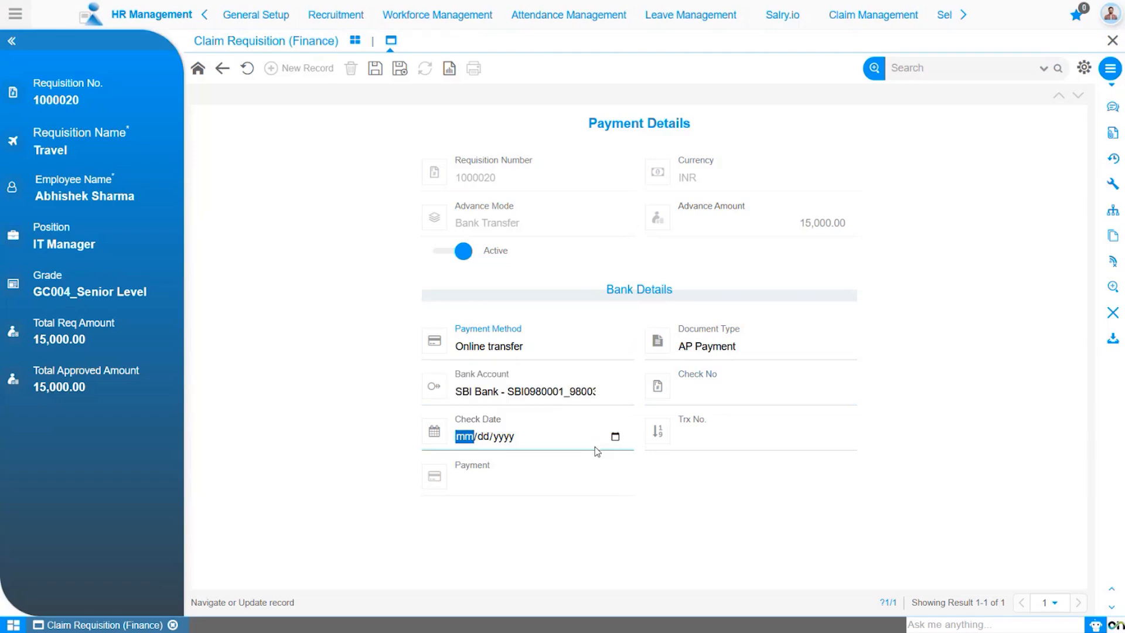
pyautogui.click(375, 68)
# Step: Return to the claim requisition and generate its cash/payment with the currency rate type Spot
pyautogui.click(222, 69)
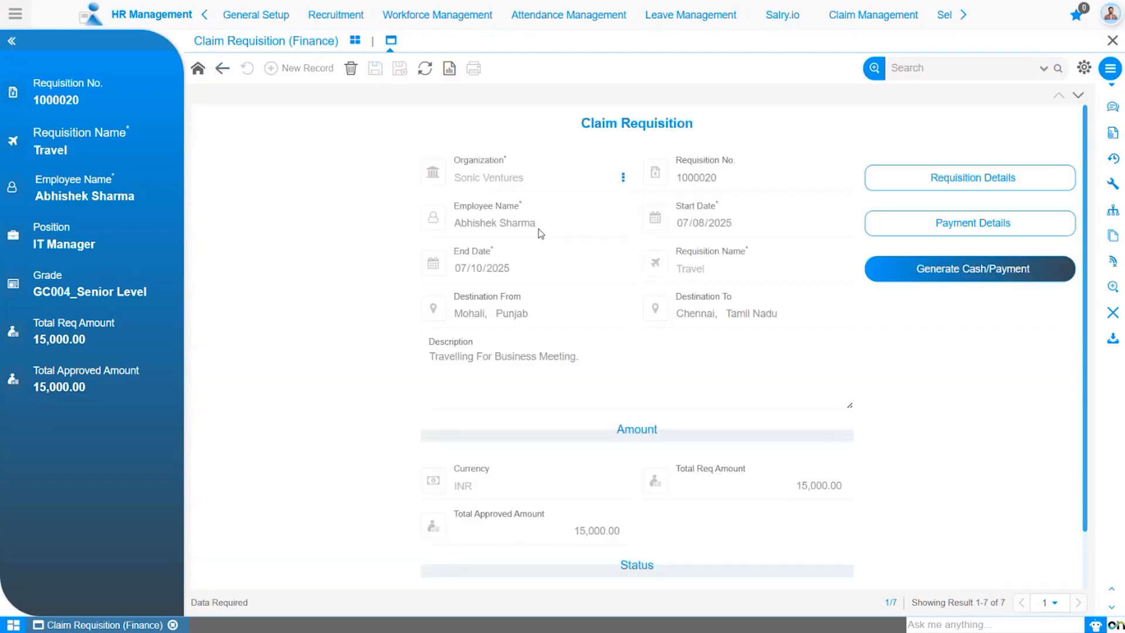
pyautogui.click(962, 276)
pyautogui.click(968, 270)
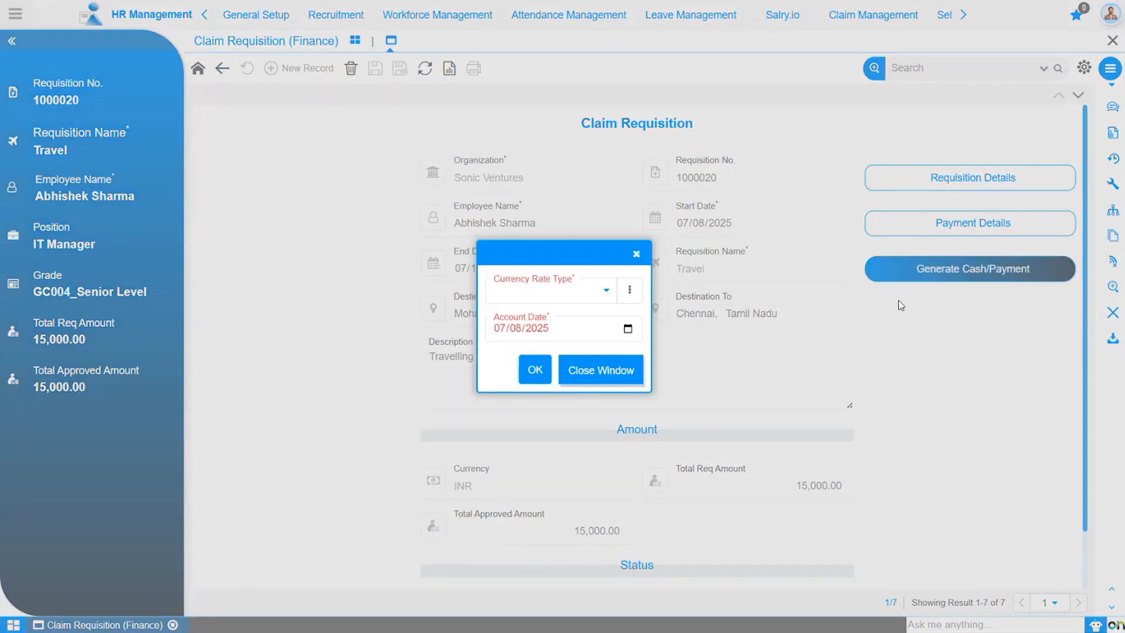
pyautogui.click(548, 291)
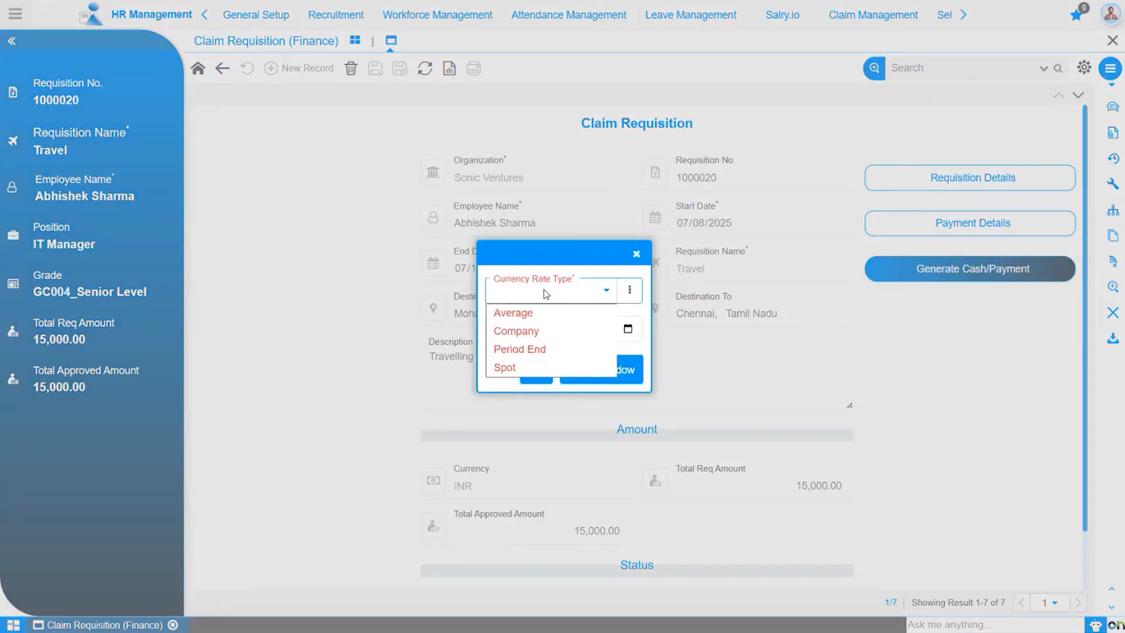
pyautogui.click(534, 363)
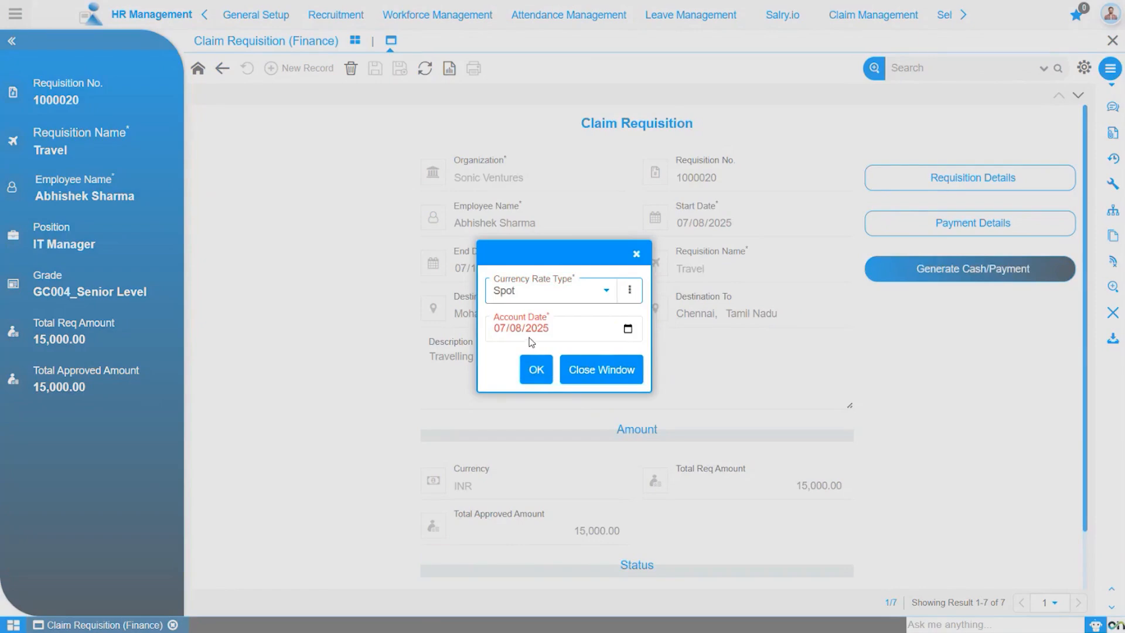
pyautogui.click(536, 375)
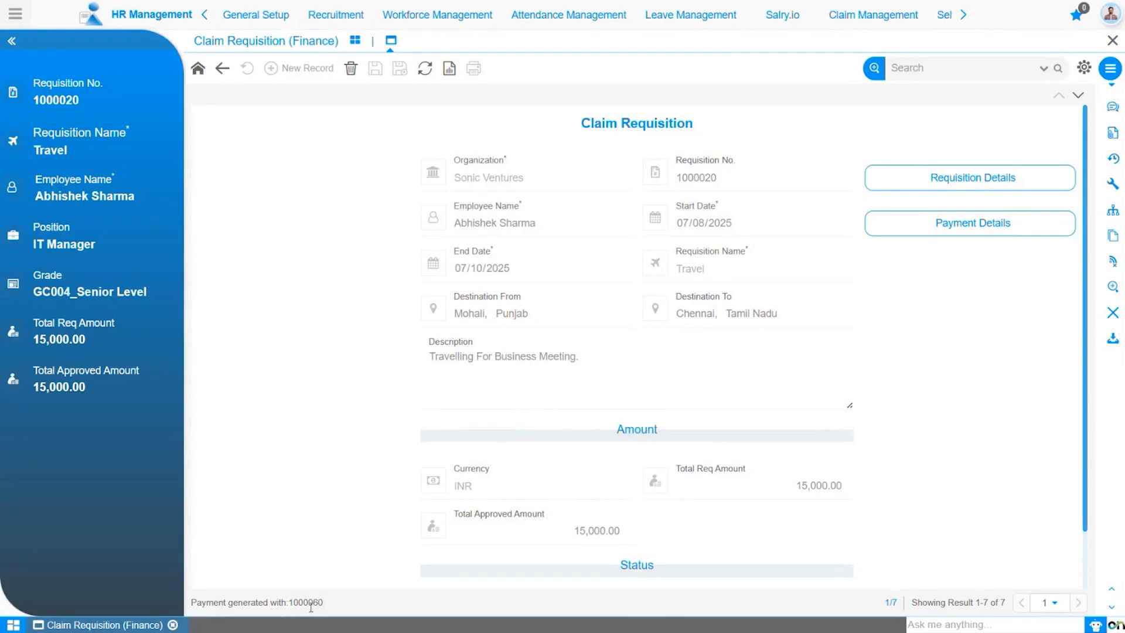
# Step: Open the AP payment linked in the requisition's payment details and review its header, reference and amount fields
pyautogui.click(963, 229)
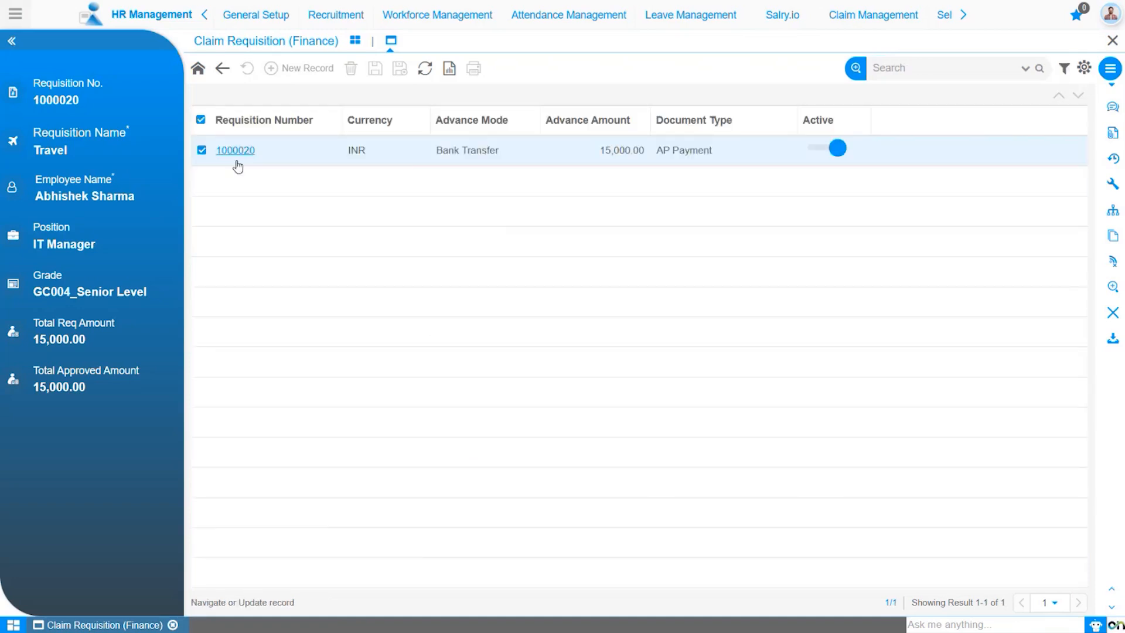
pyautogui.click(235, 150)
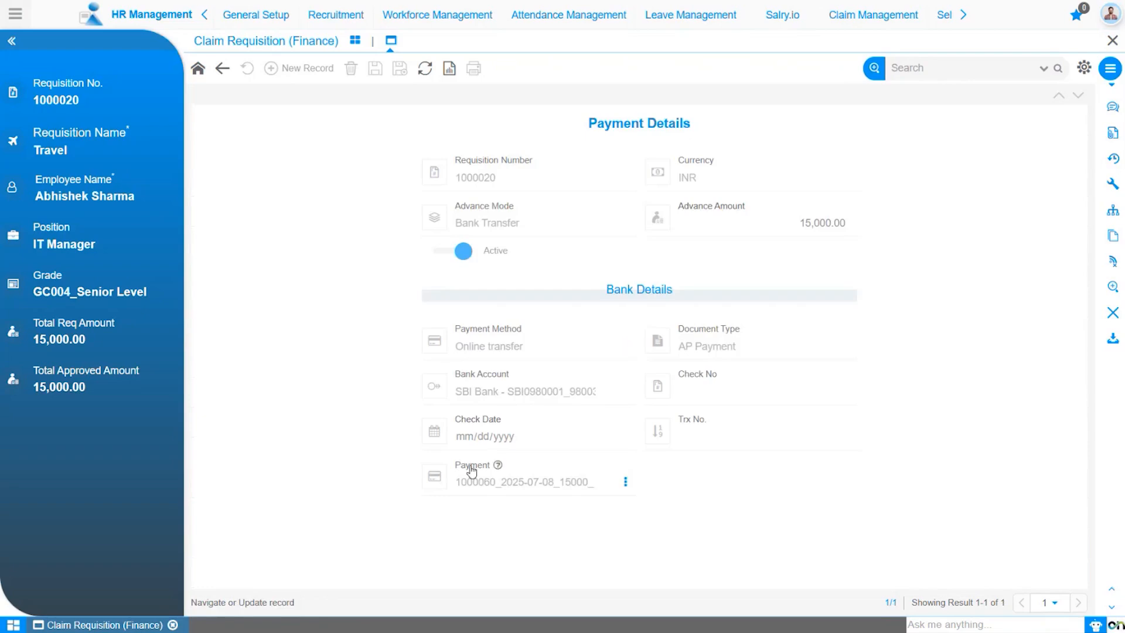
pyautogui.click(624, 488)
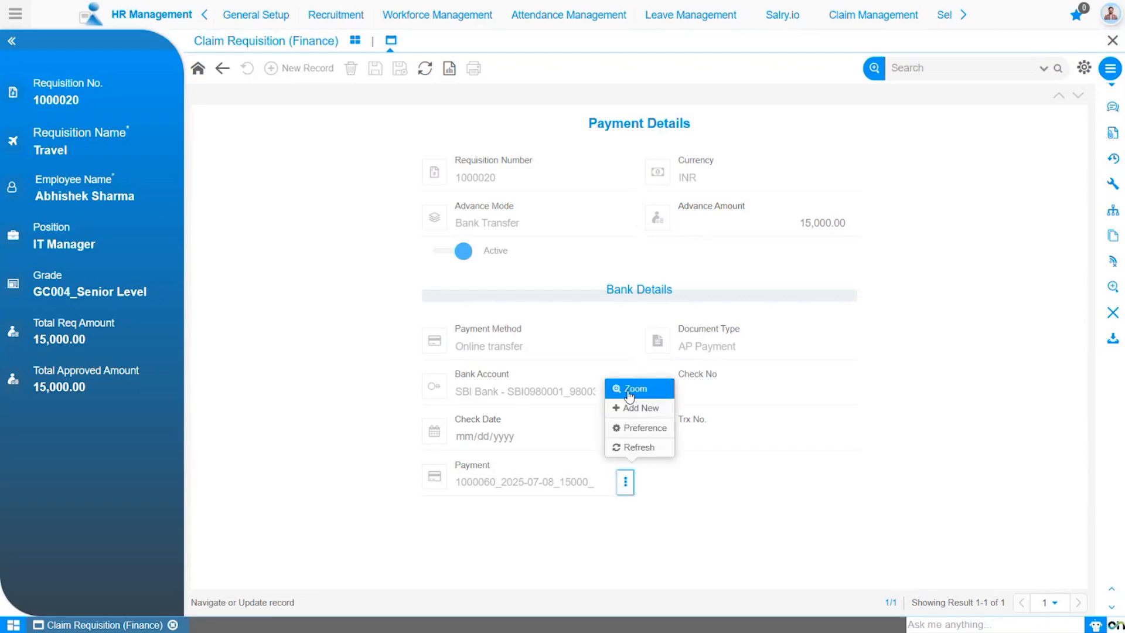
pyautogui.click(629, 389)
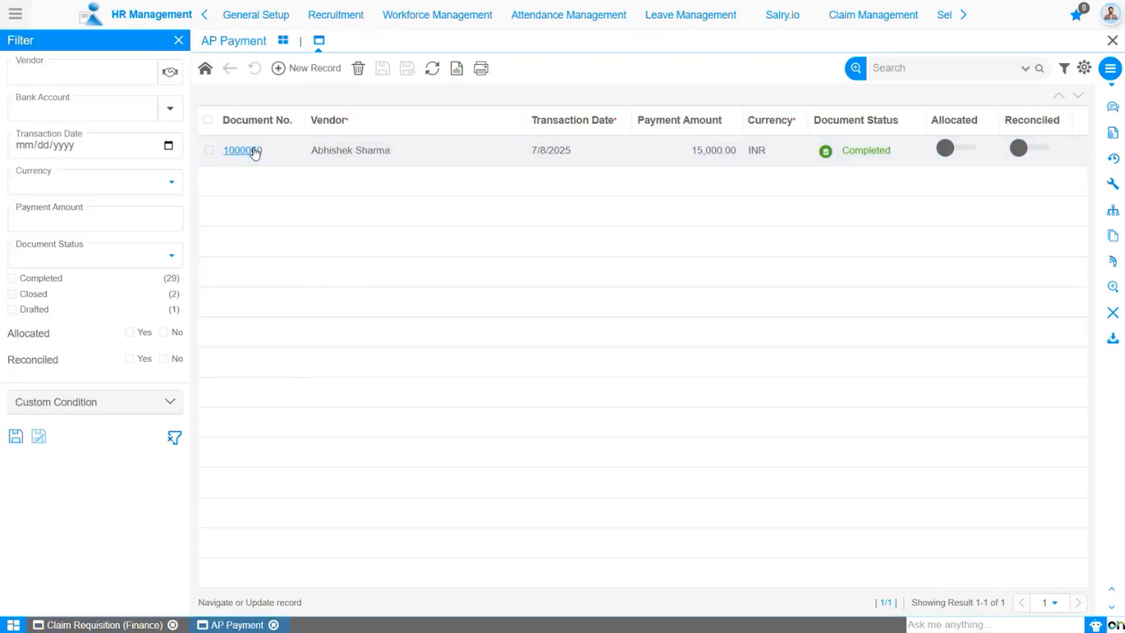
pyautogui.click(253, 151)
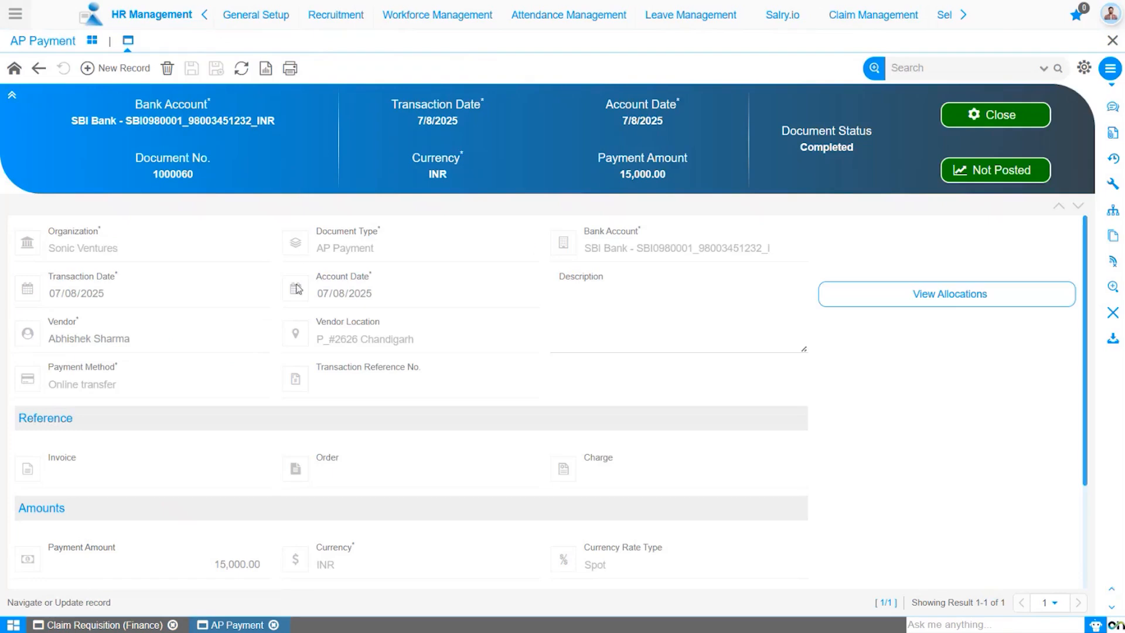
pyautogui.scroll(-3, 502, 373)
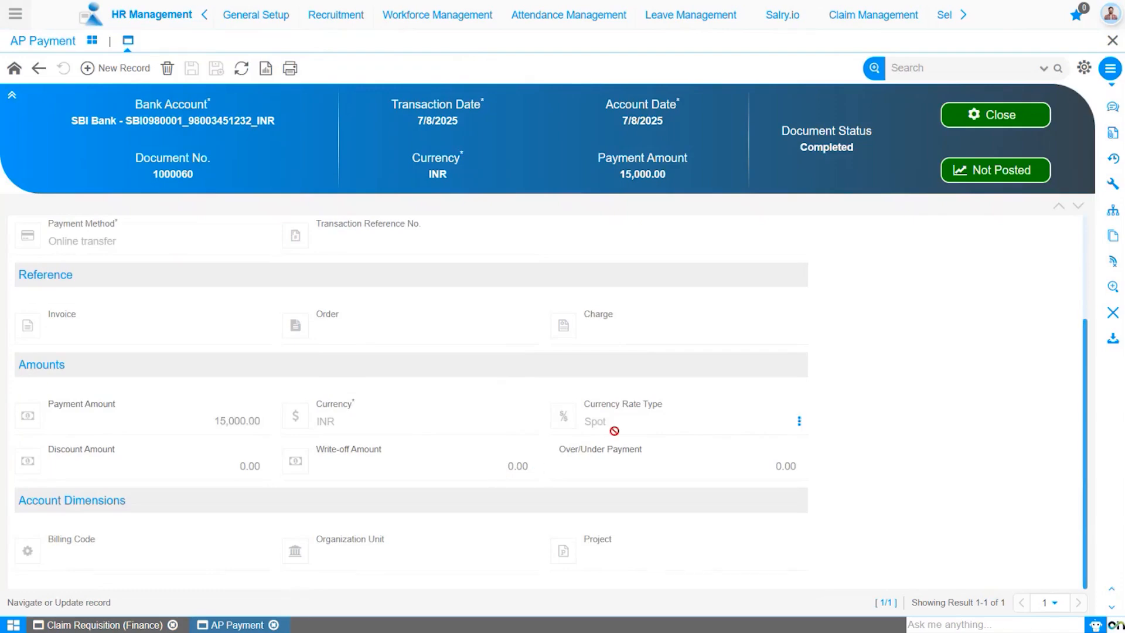
pyautogui.scroll(3, 612, 432)
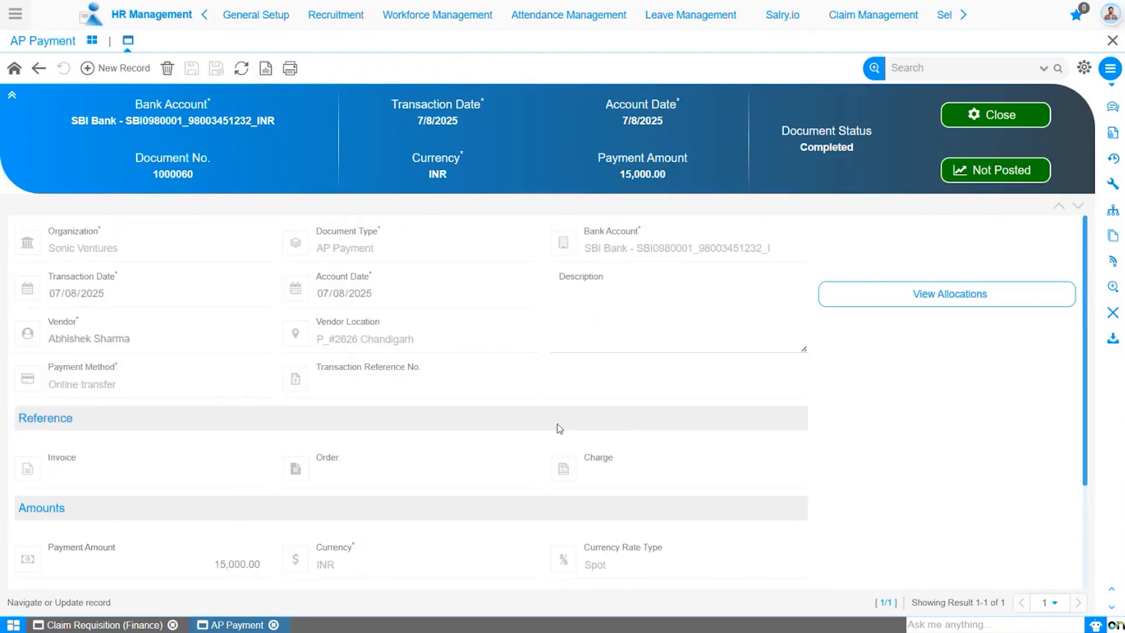
# Step: Go back to the finance claim requisition and review the accommodation line in its requisition details
pyautogui.click(100, 625)
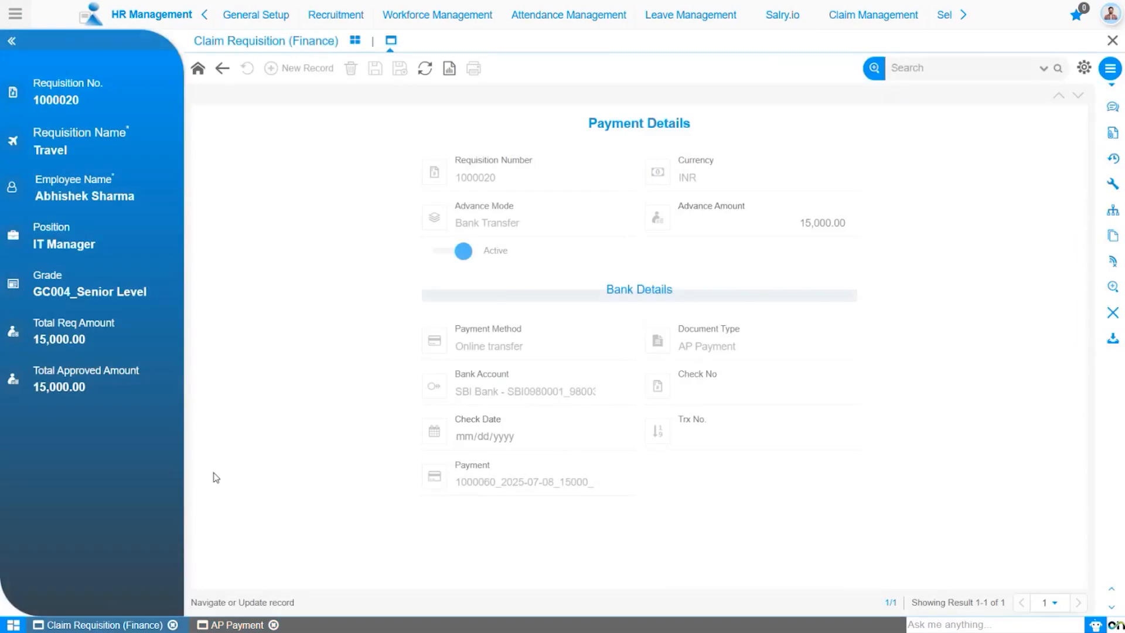
pyautogui.click(222, 69)
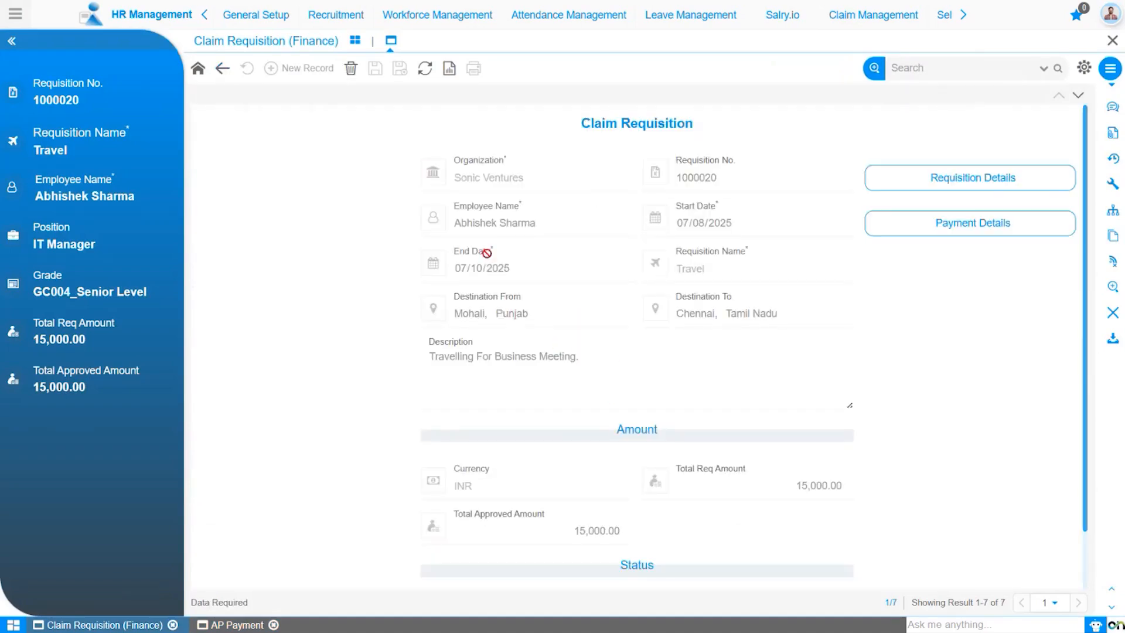
pyautogui.click(932, 177)
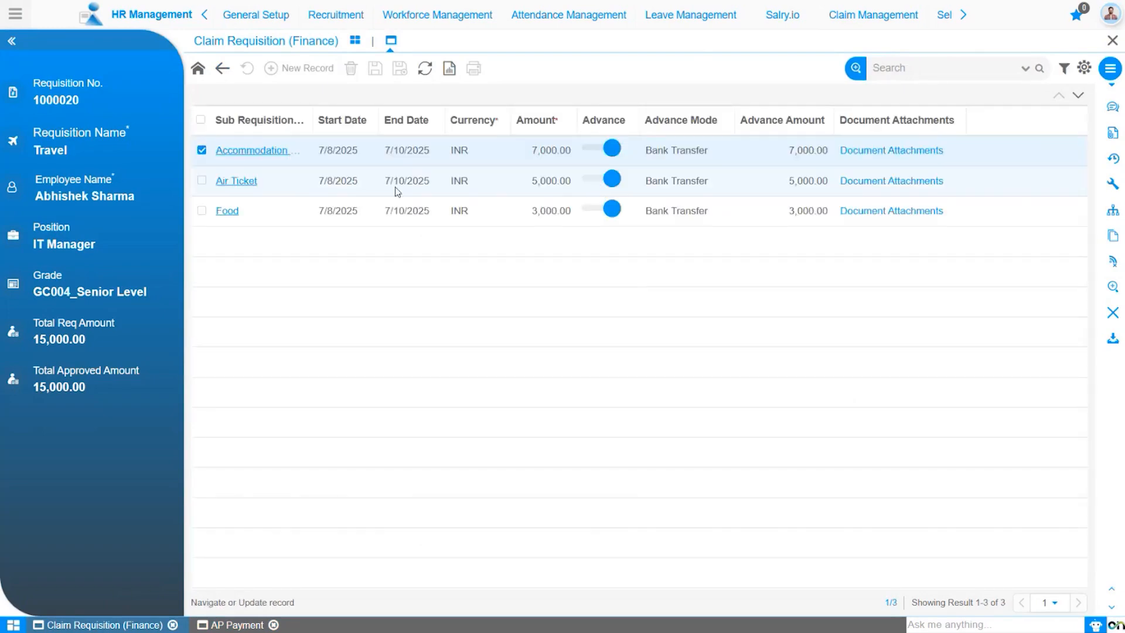
pyautogui.click(246, 150)
pyautogui.scroll(-1, 688, 361)
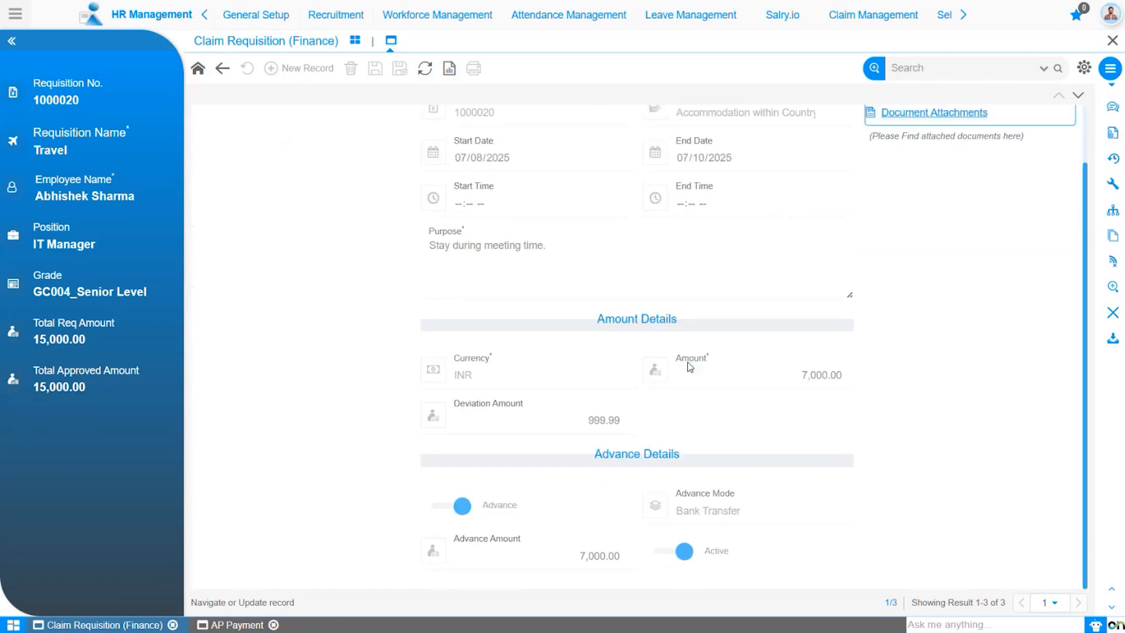
pyautogui.scroll(1, 687, 361)
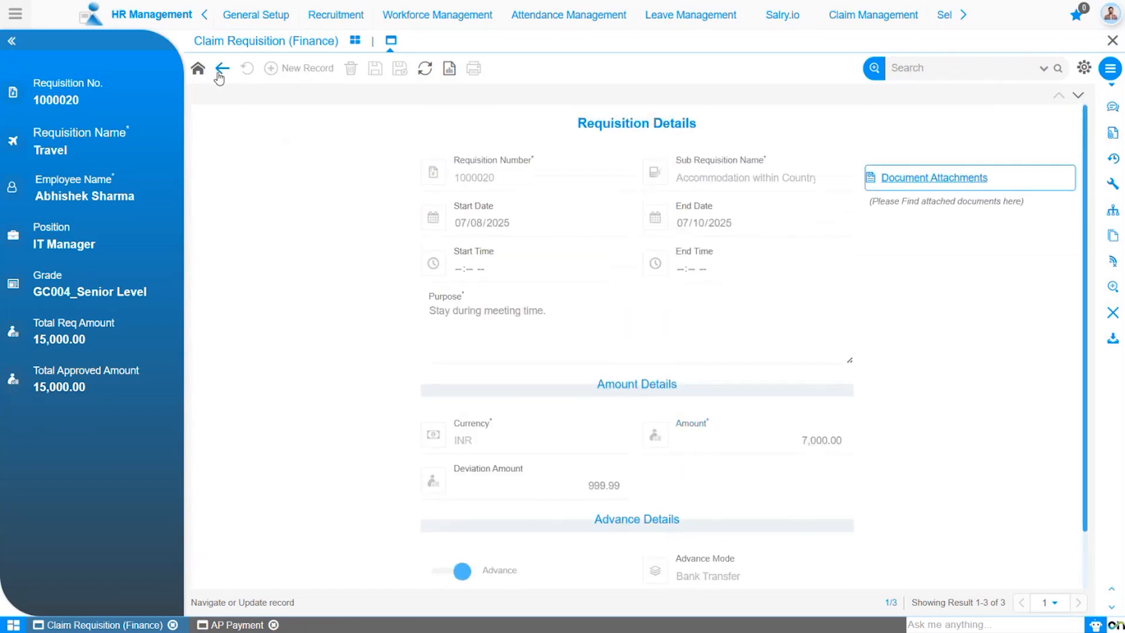